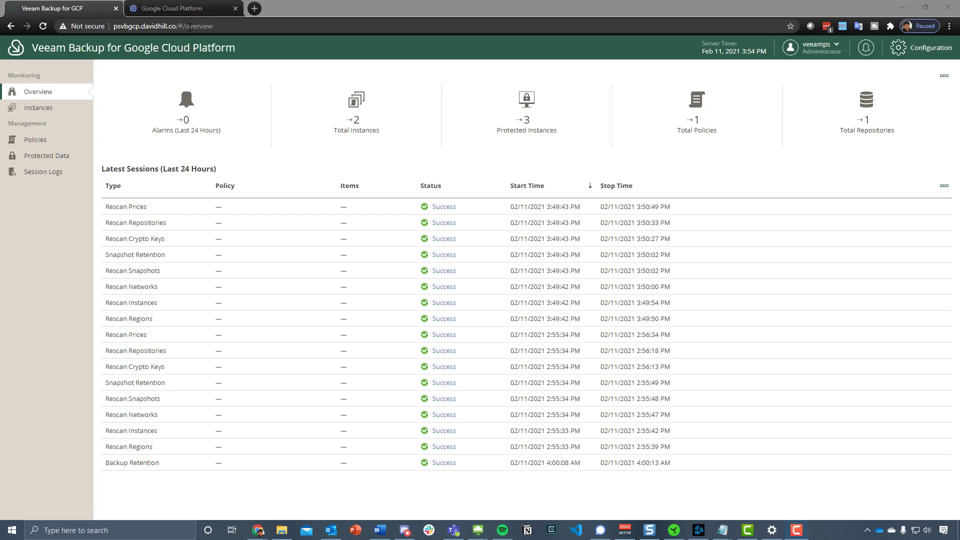
- Check the Google Cloud VM instances, then open Configuration's project list (cade, Hill, veeampsbackup)
{"action": "left_click", "coordinate": [181, 10]}
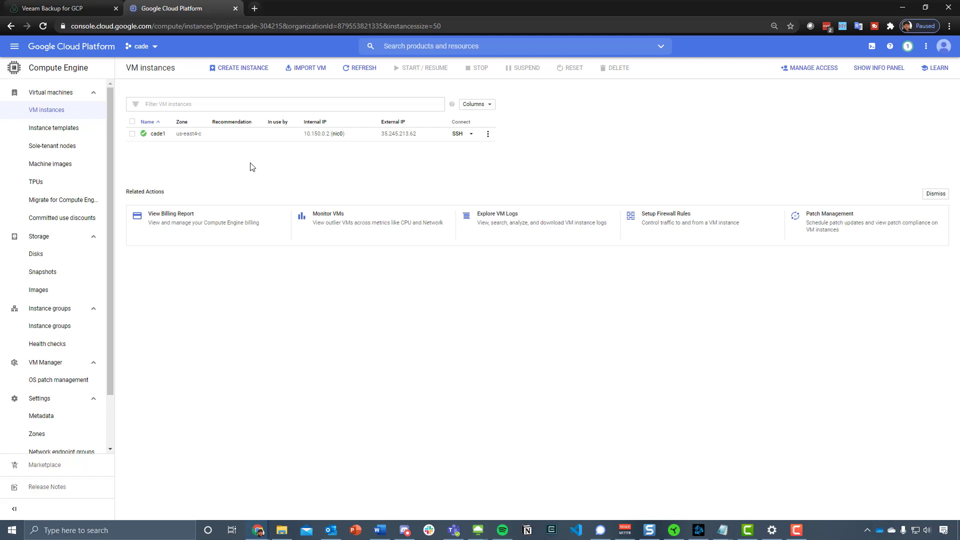
{"action": "left_click", "coordinate": [55, 8]}
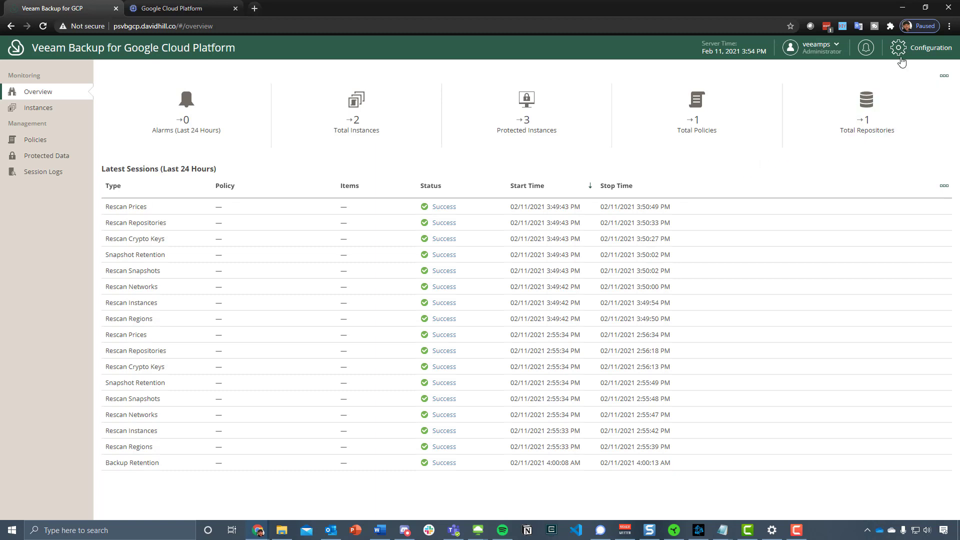
{"action": "left_click", "coordinate": [915, 49]}
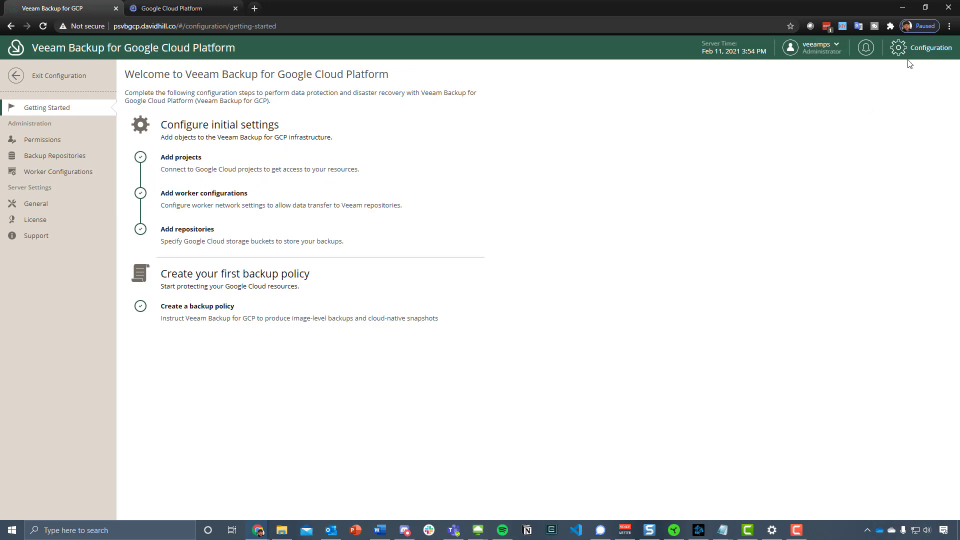
{"action": "left_click", "coordinate": [260, 175]}
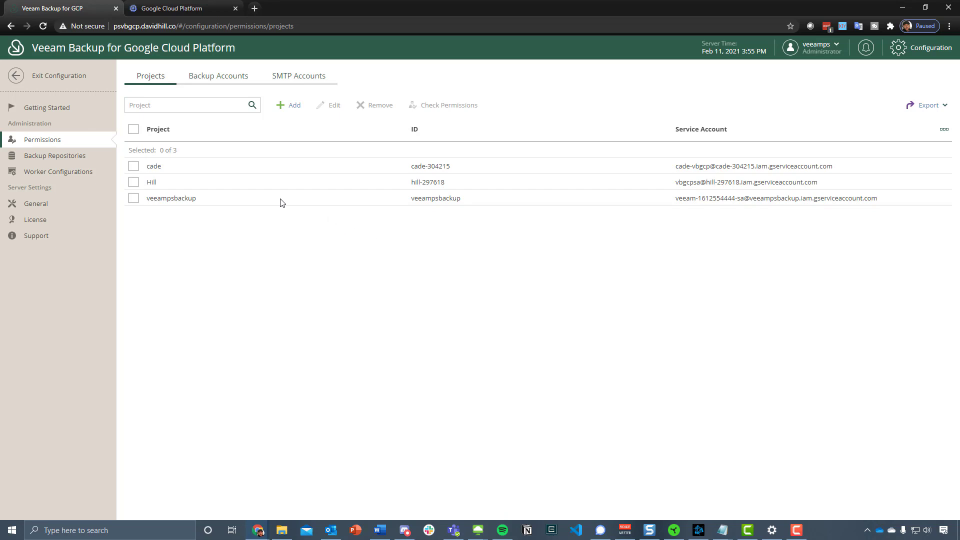
{"action": "left_click", "coordinate": [169, 171]}
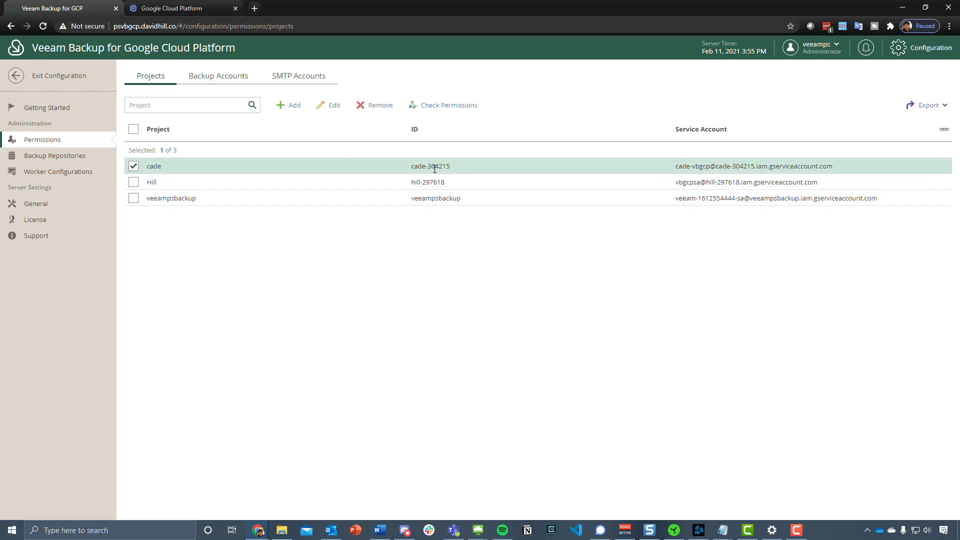
{"action": "left_click", "coordinate": [330, 106]}
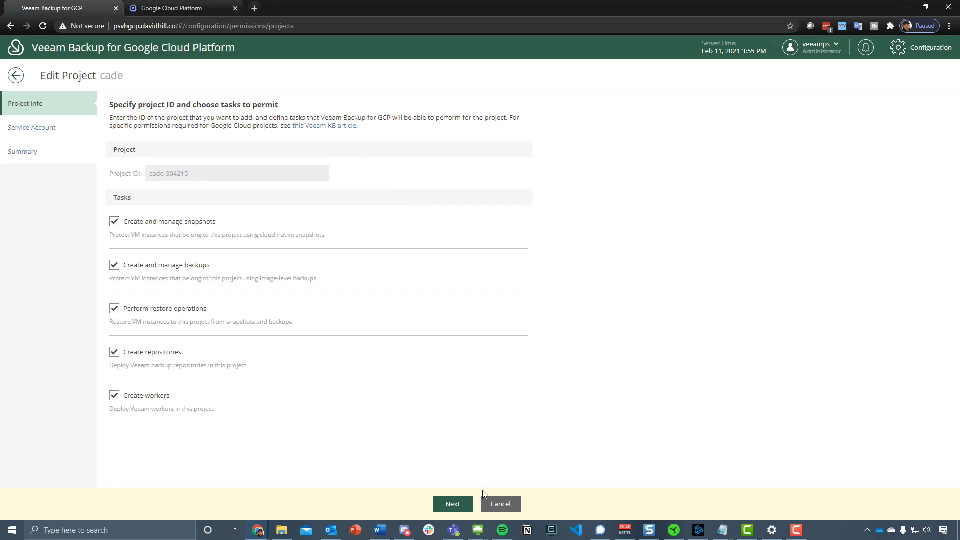
{"action": "left_click", "coordinate": [444, 506]}
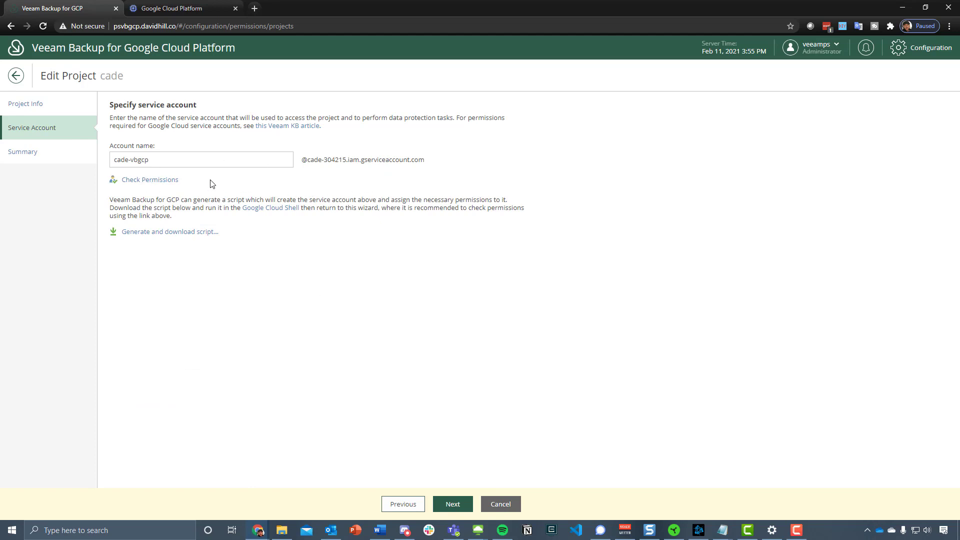
{"action": "left_click", "coordinate": [175, 182]}
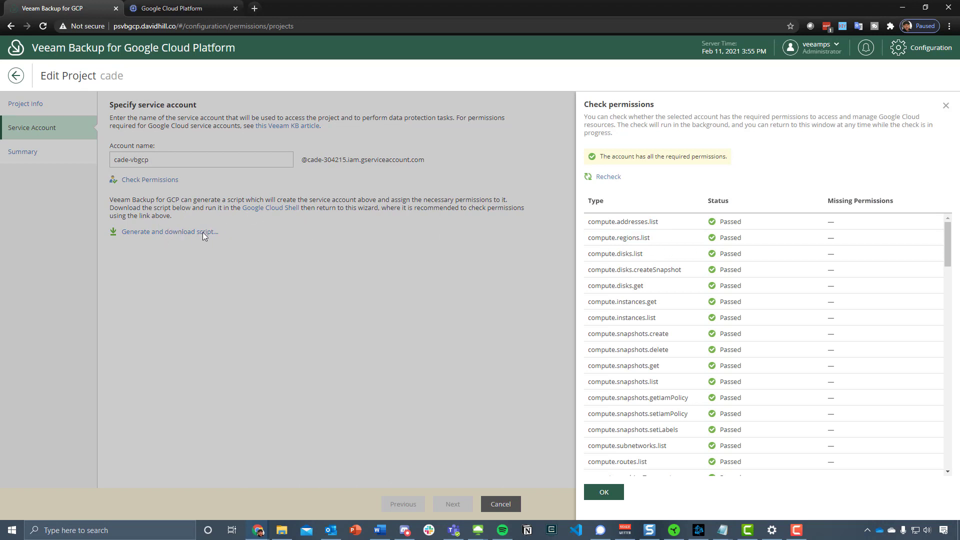
{"action": "left_click", "coordinate": [604, 491]}
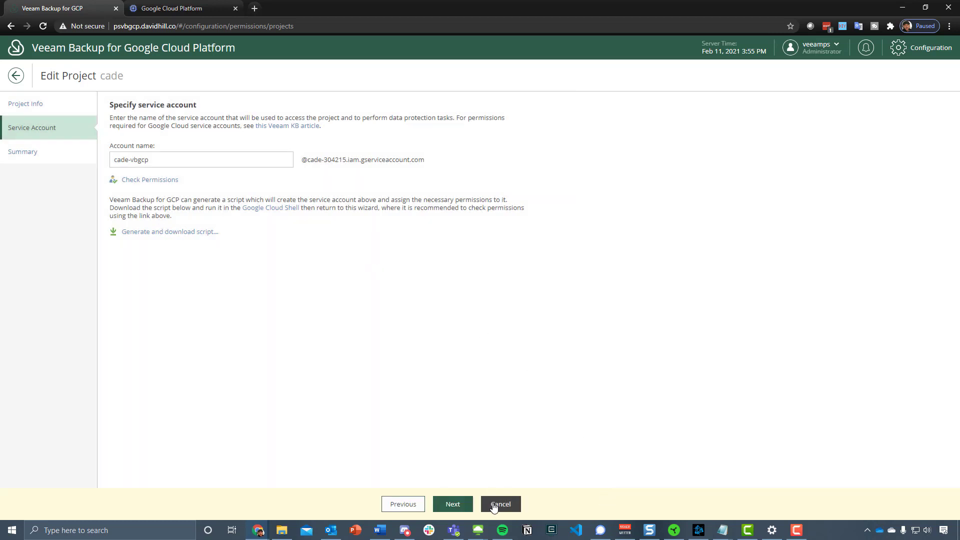
{"action": "left_click", "coordinate": [453, 505]}
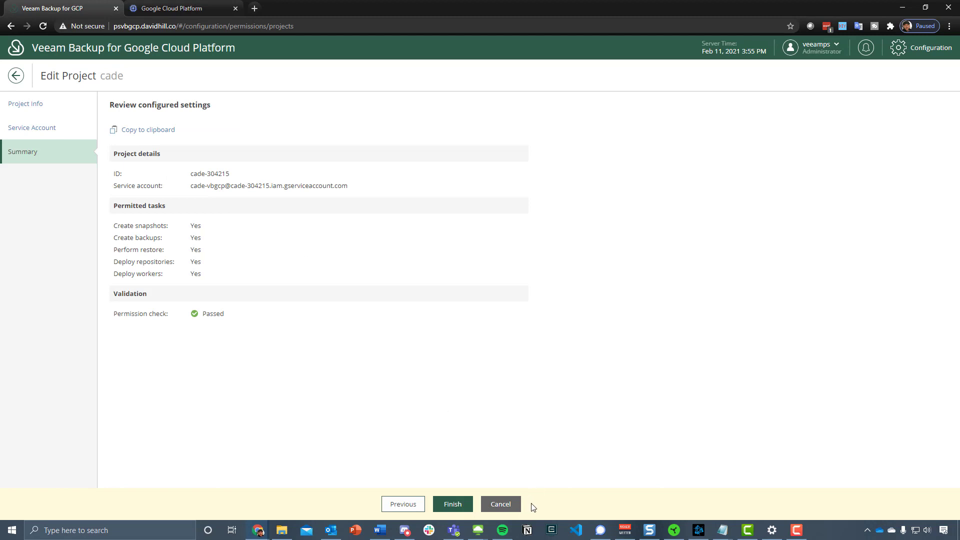
- Discard the project edit and go to the Worker Configurations page
{"action": "left_click", "coordinate": [500, 505]}
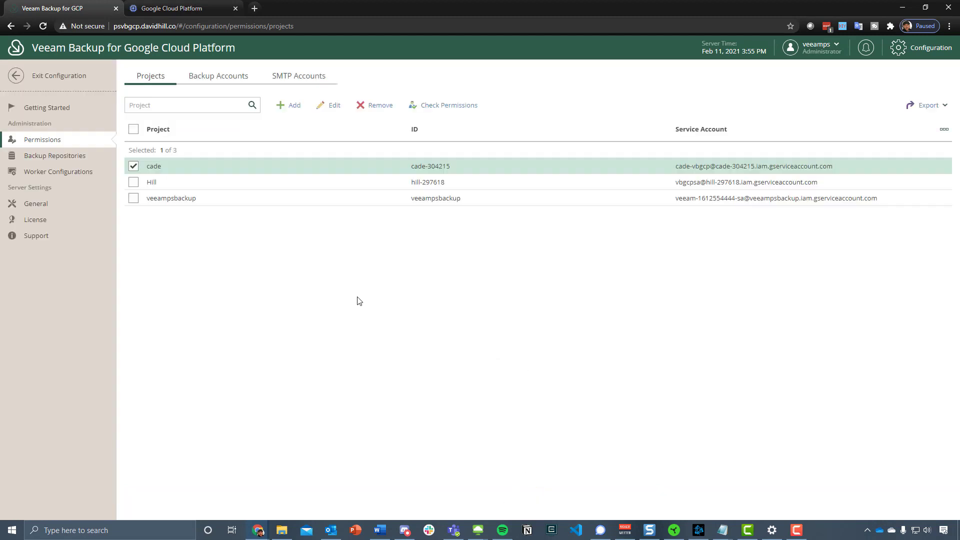
{"action": "left_click", "coordinate": [913, 52]}
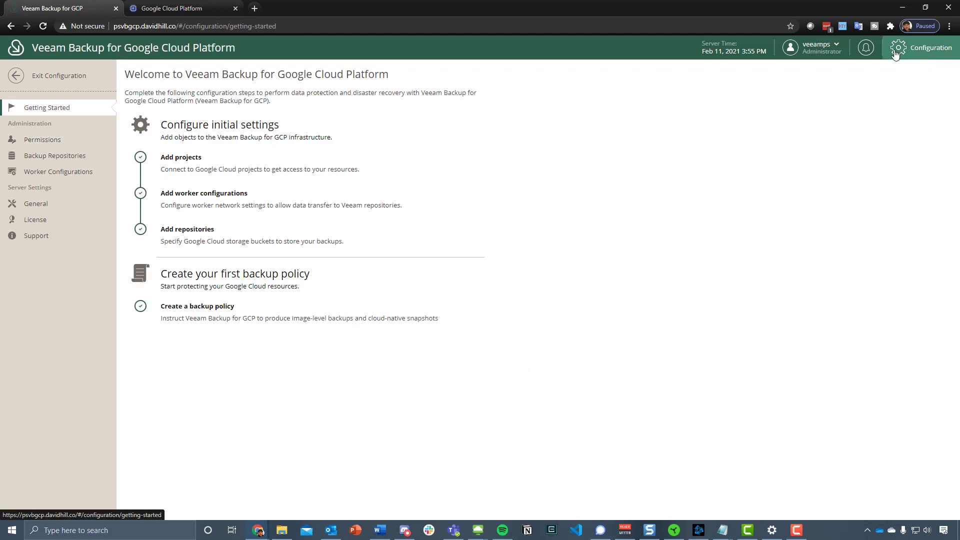
{"action": "left_click", "coordinate": [218, 209]}
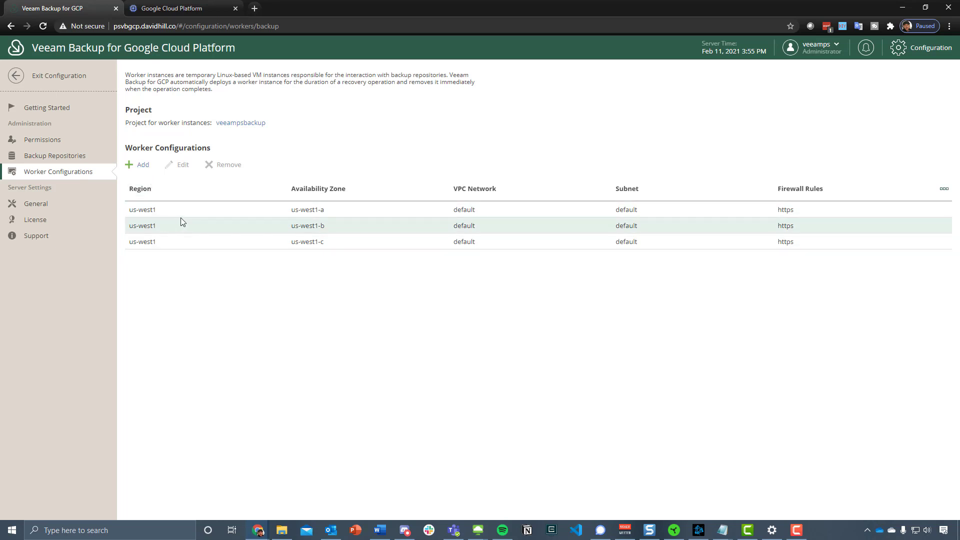
- Confirm in the Google Cloud console that cade1 runs in zone us-east4-c
{"action": "left_click", "coordinate": [176, 10]}
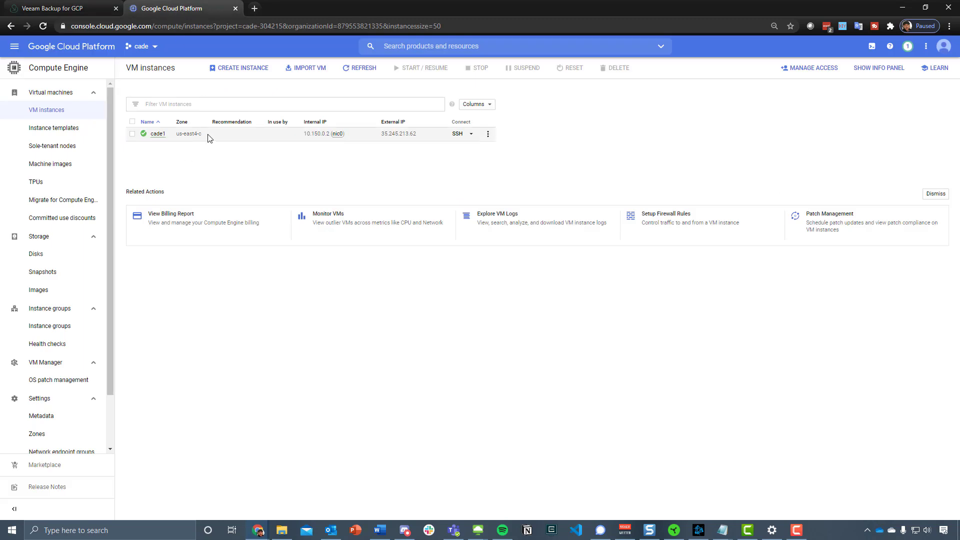
{"action": "left_click_drag", "start_coordinate": [209, 138], "coordinate": [176, 134]}
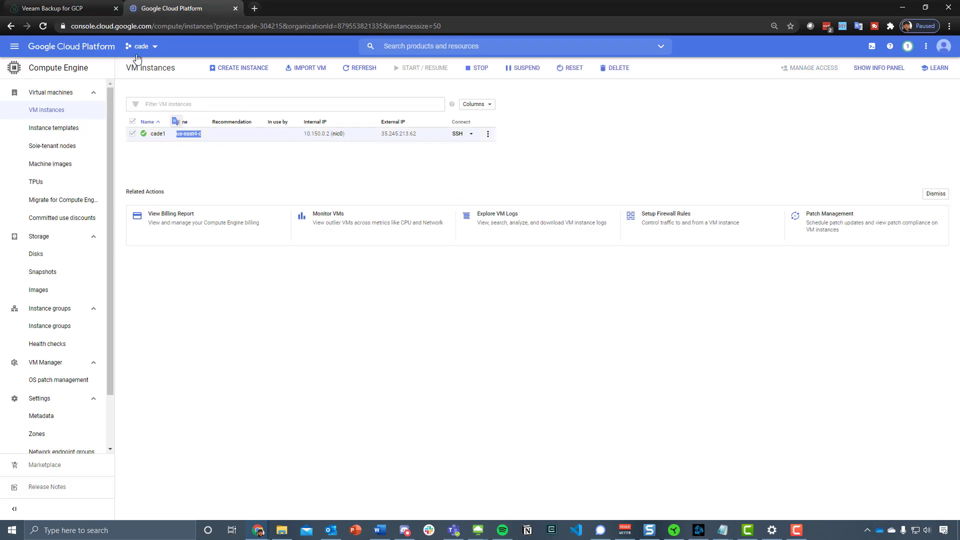
{"action": "key", "text": "ctrl+shift+Tab"}
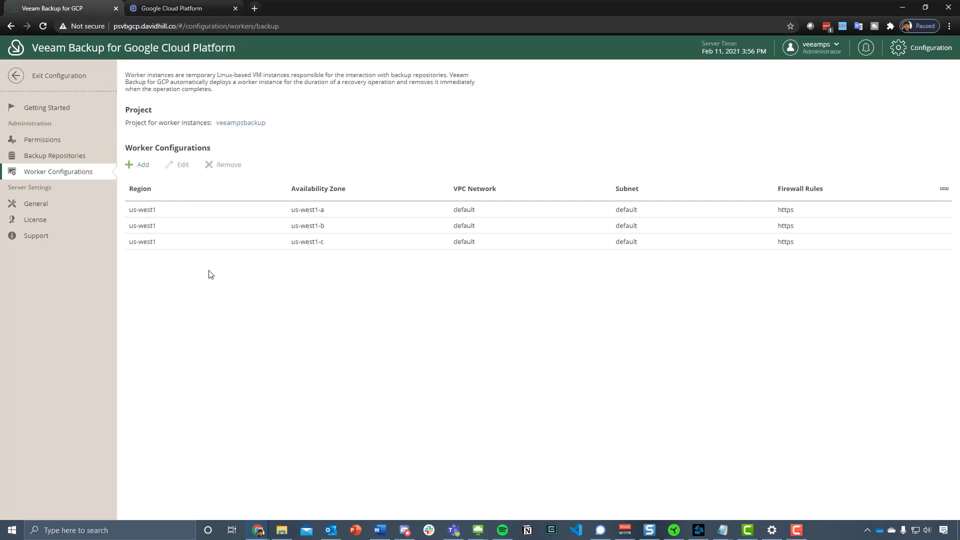
- Start a new worker configuration in region us-east4 (Northern Virginia), zone us-east4-c
{"action": "left_click", "coordinate": [144, 166]}
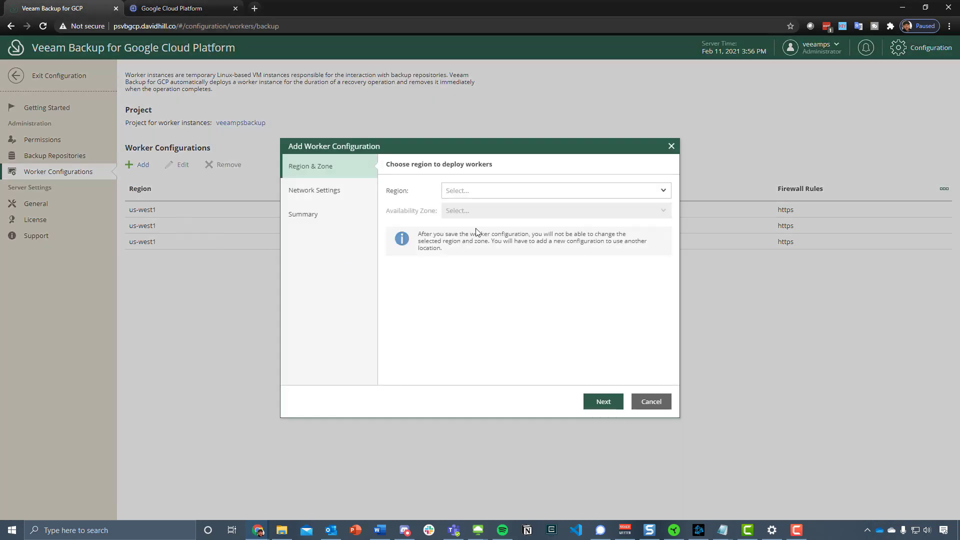
{"action": "left_click", "coordinate": [662, 191]}
{"action": "left_click_drag", "start_coordinate": [666, 255], "coordinate": [666, 328]}
{"action": "left_click", "coordinate": [488, 286]}
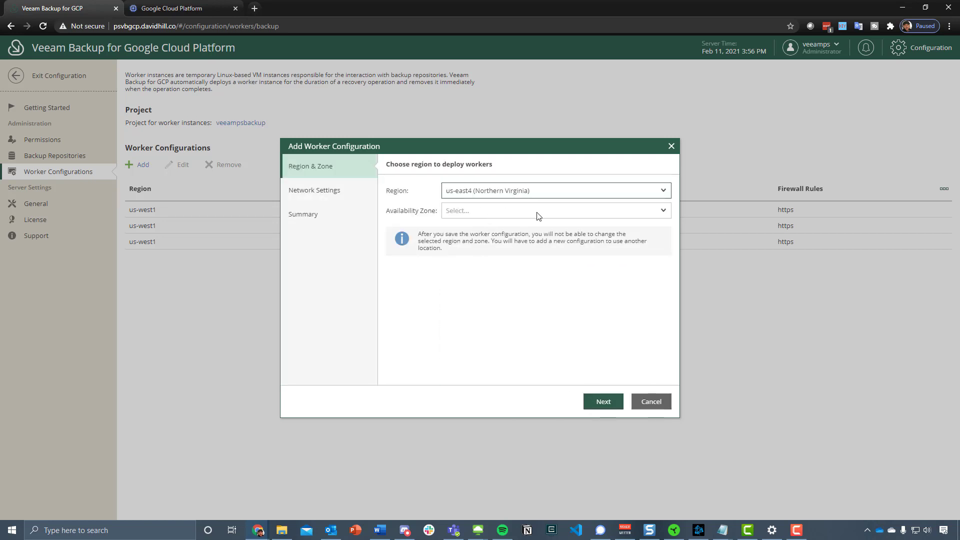
{"action": "left_click", "coordinate": [555, 214]}
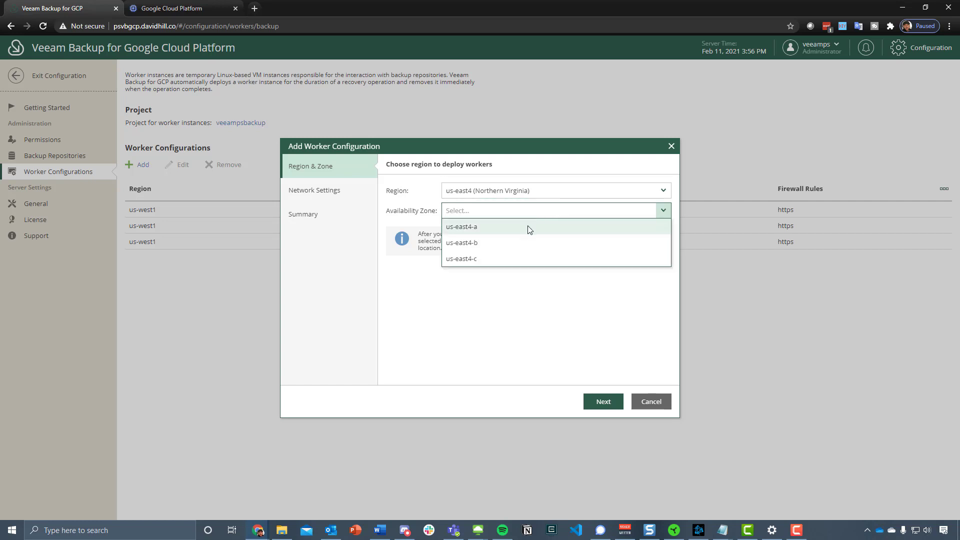
{"action": "left_click", "coordinate": [489, 258]}
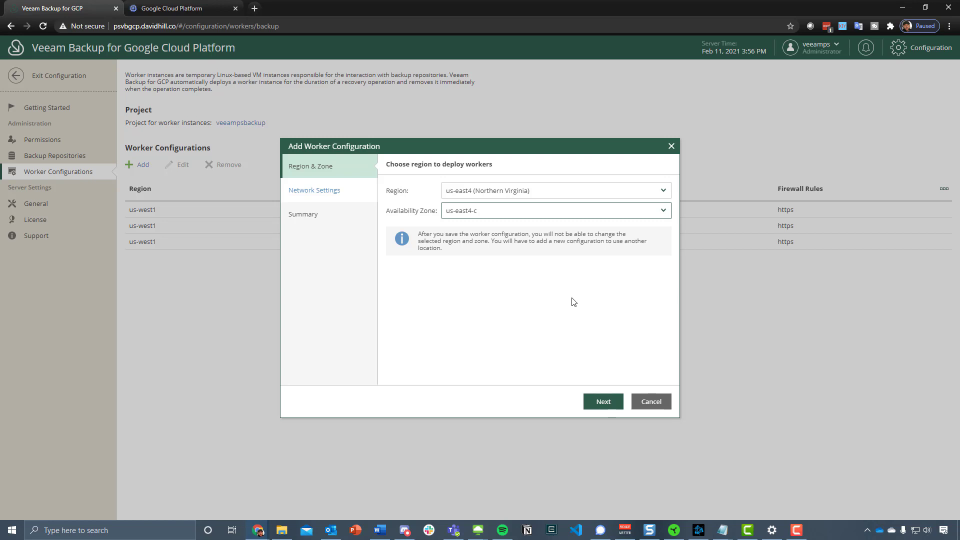
- Use the default network and subnet with firewall rule veeam-backup-for-google-cloud-2-tcp-443, and finish
{"action": "left_click", "coordinate": [603, 401]}
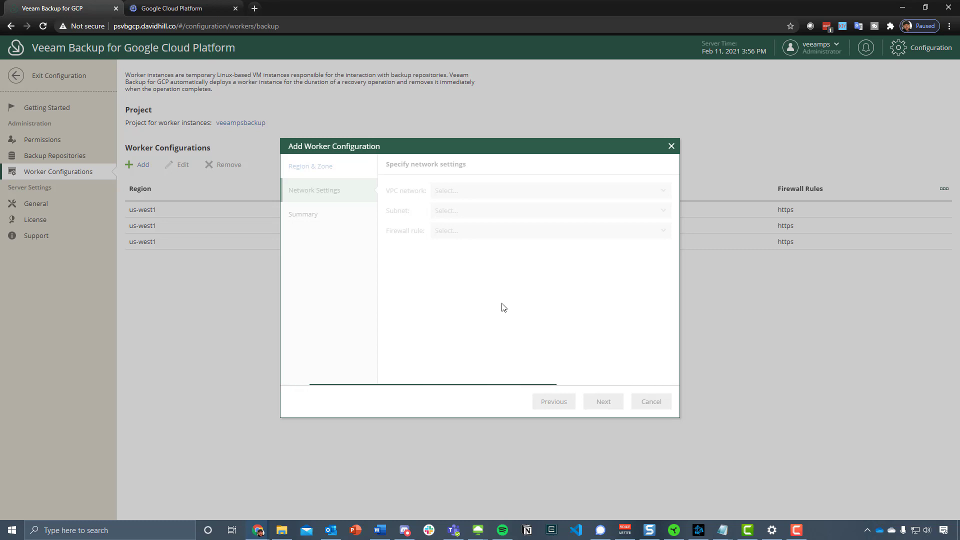
{"action": "left_click", "coordinate": [514, 192]}
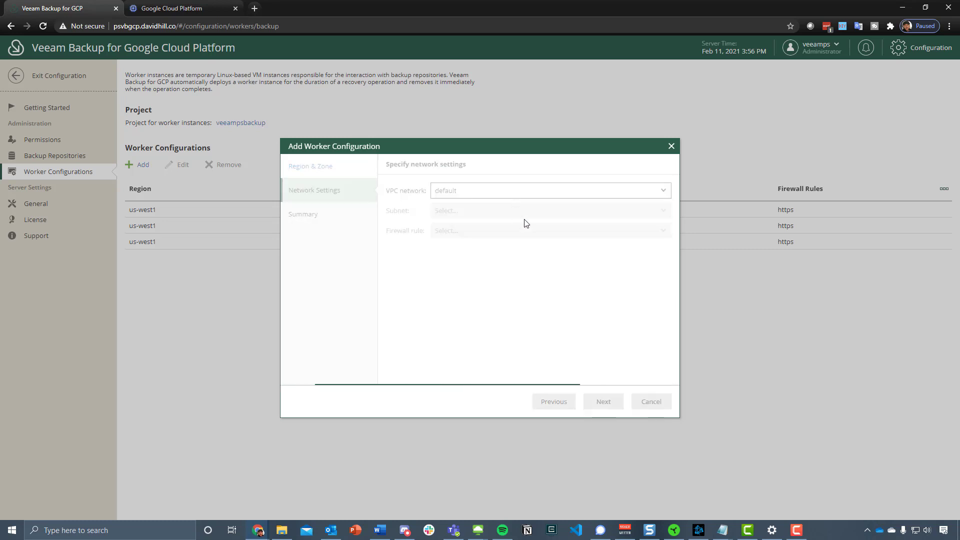
{"action": "left_click", "coordinate": [574, 212]}
{"action": "left_click", "coordinate": [559, 228]}
{"action": "left_click", "coordinate": [541, 233]}
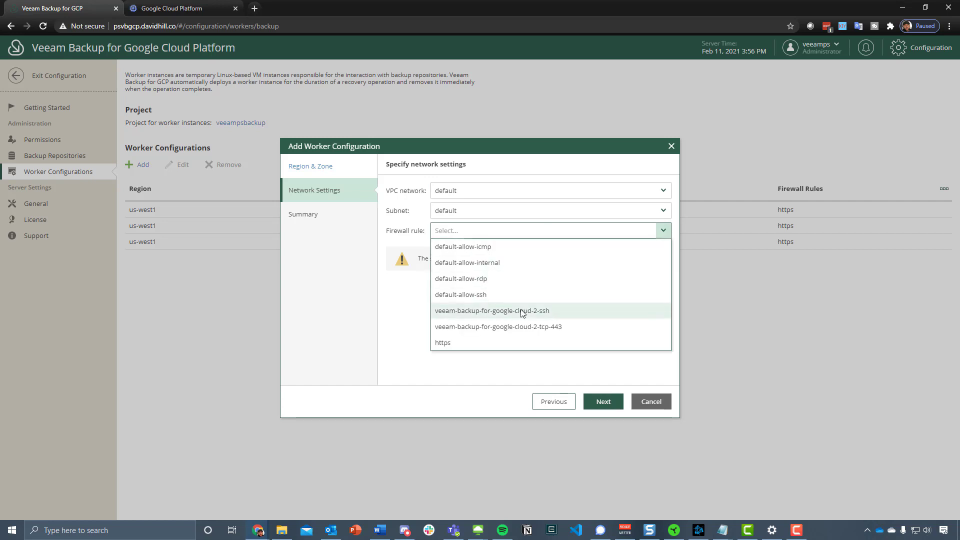
{"action": "left_click", "coordinate": [519, 328]}
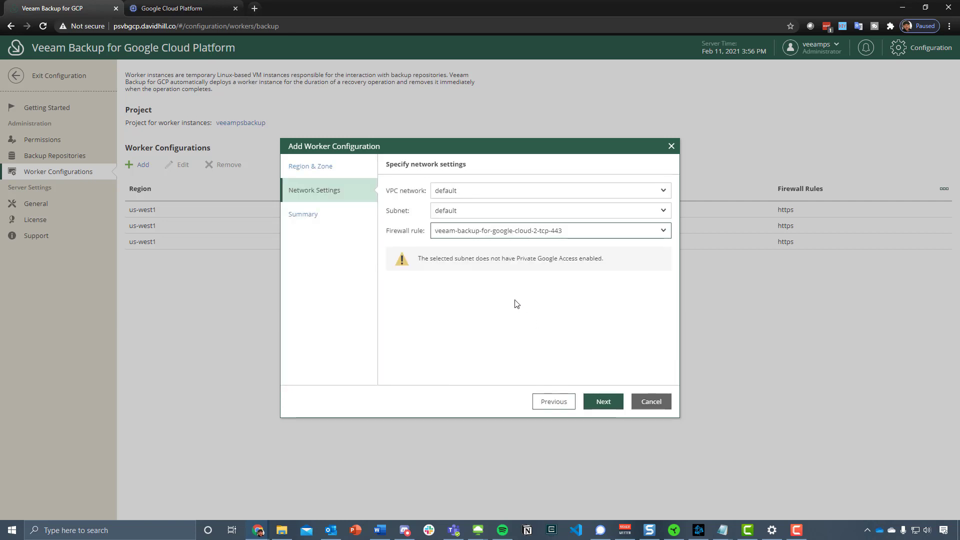
{"action": "left_click", "coordinate": [606, 403]}
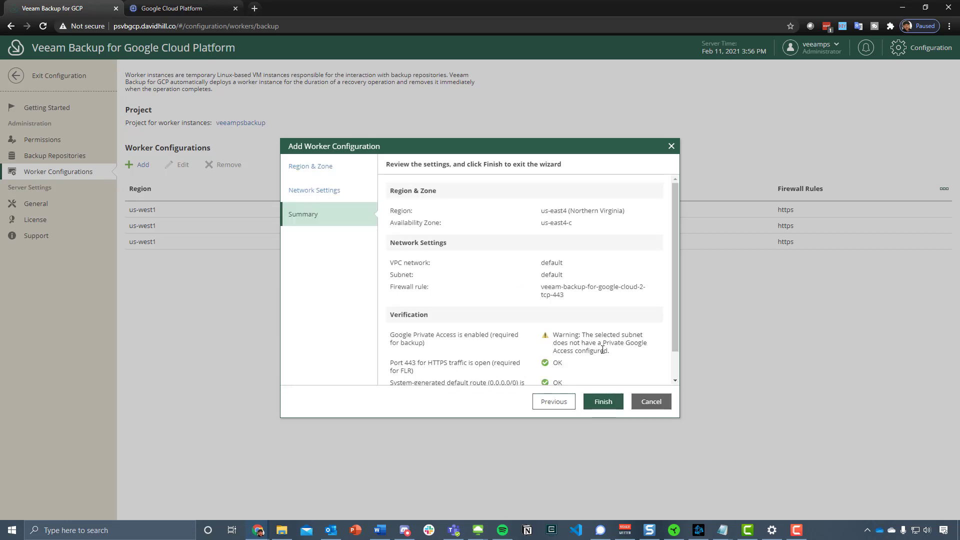
{"action": "left_click", "coordinate": [616, 404]}
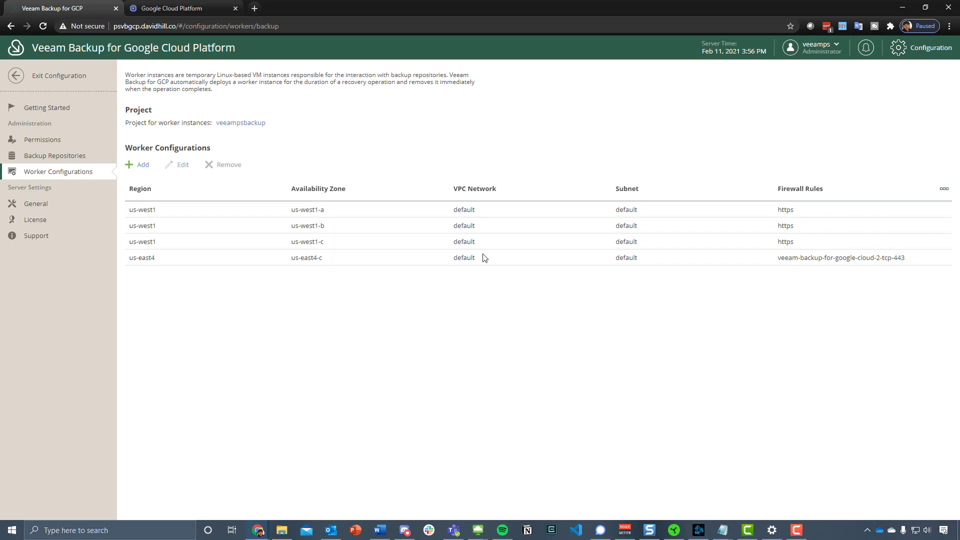
- Switch the us-east4 worker's firewall rule to https, save it, and return to Getting Started
{"action": "left_click", "coordinate": [180, 257]}
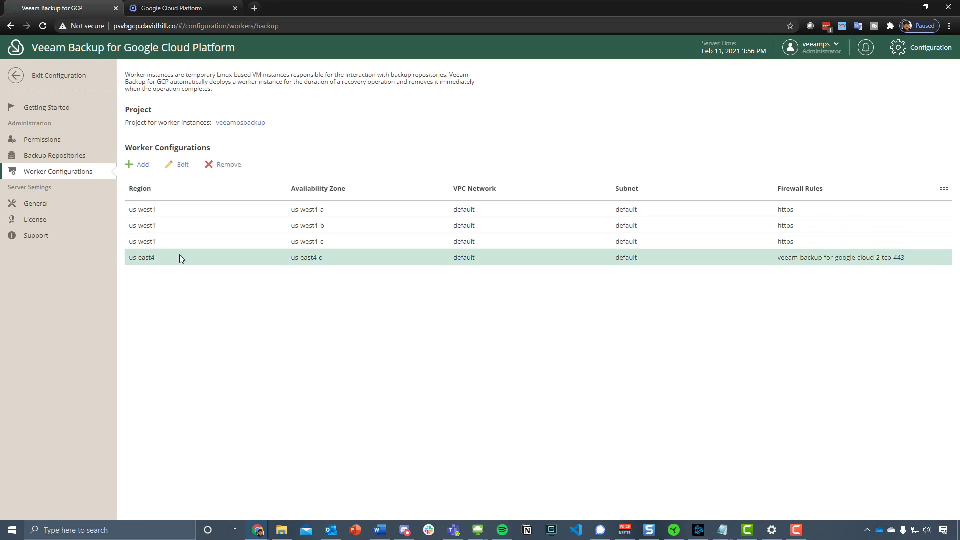
{"action": "left_click", "coordinate": [182, 165]}
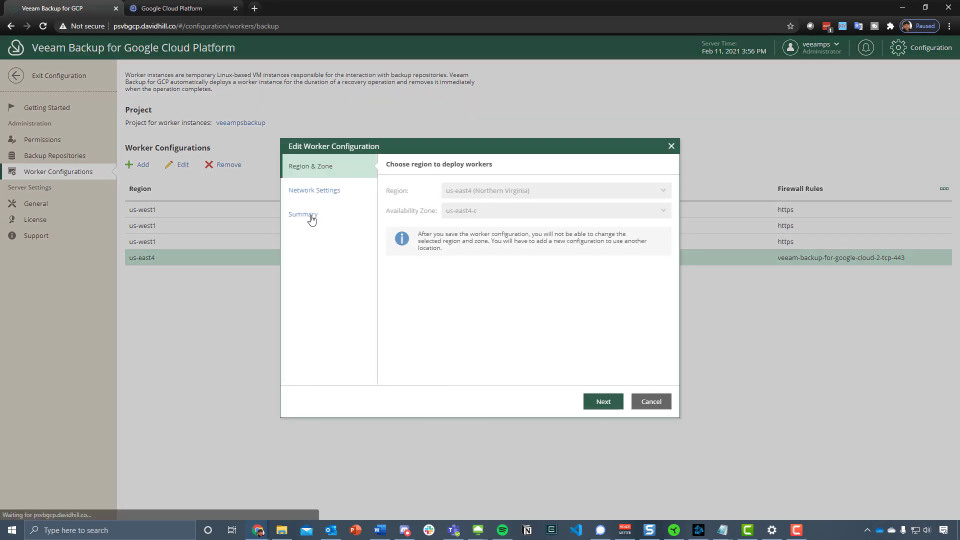
{"action": "left_click", "coordinate": [341, 194]}
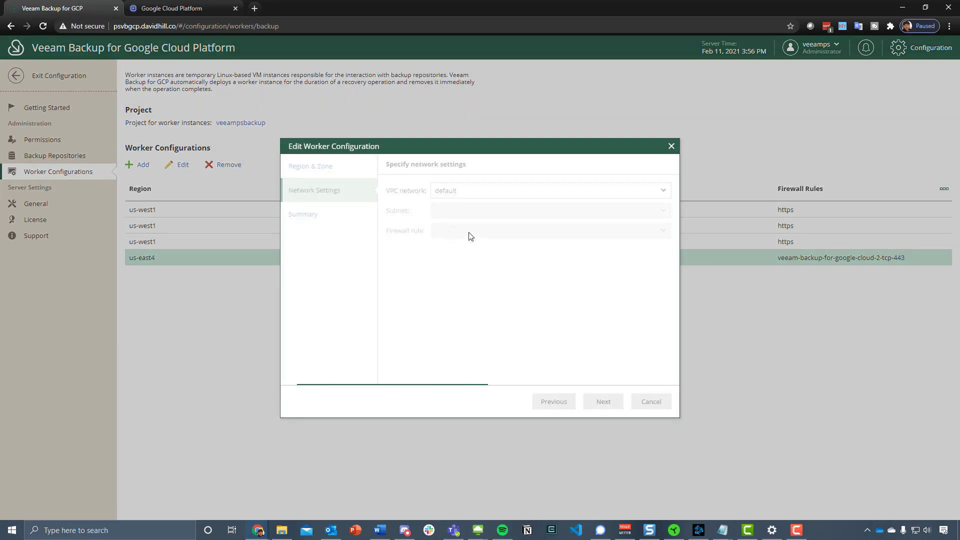
{"action": "left_click", "coordinate": [563, 232]}
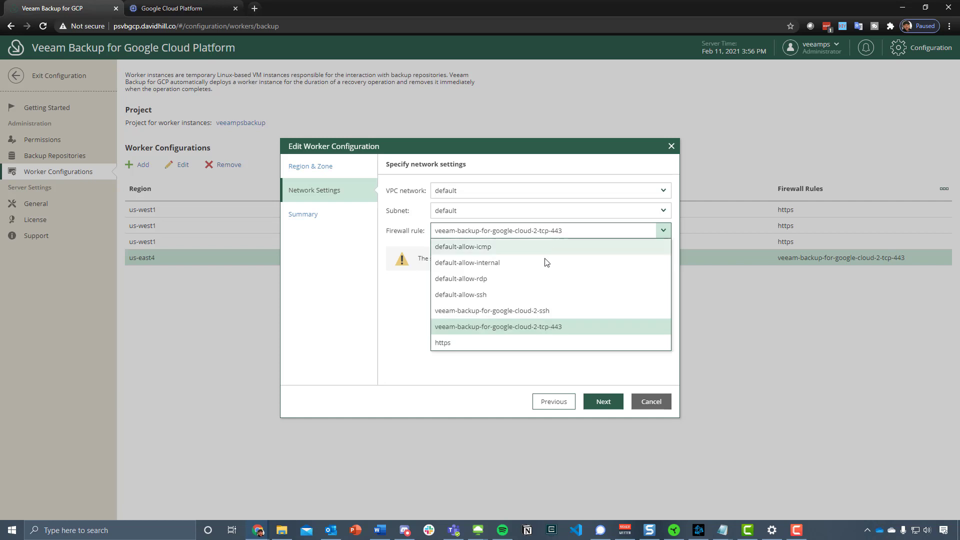
{"action": "left_click", "coordinate": [474, 342]}
{"action": "left_click", "coordinate": [612, 401]}
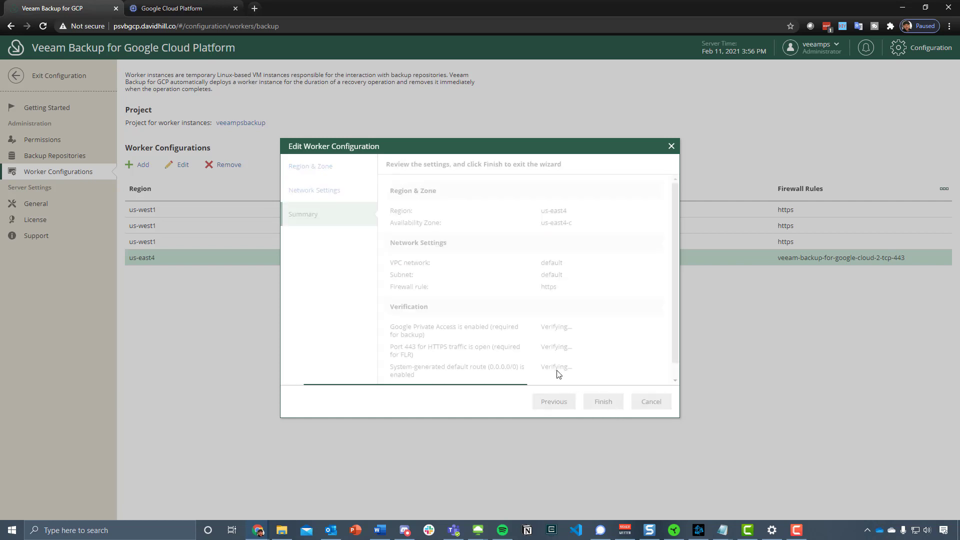
{"action": "left_click", "coordinate": [611, 402]}
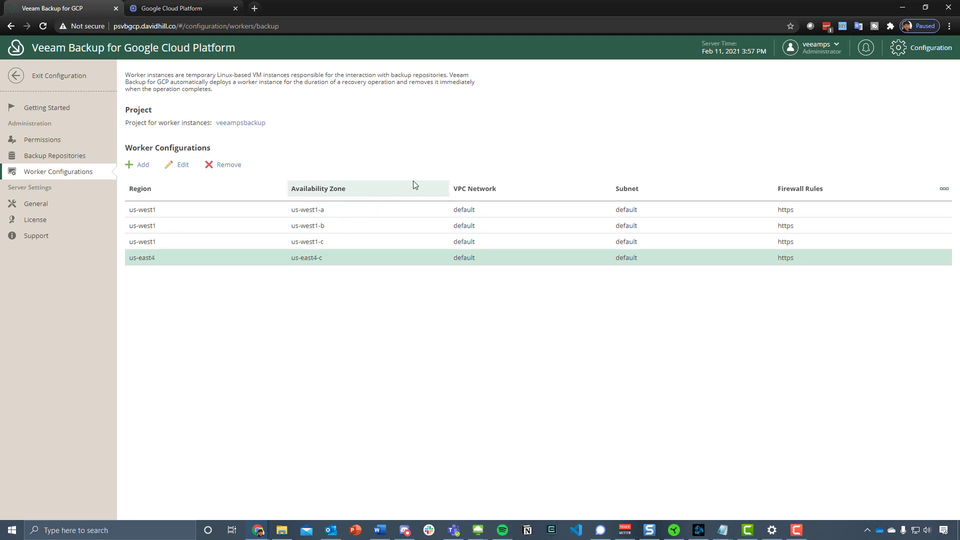
{"action": "left_click", "coordinate": [931, 50]}
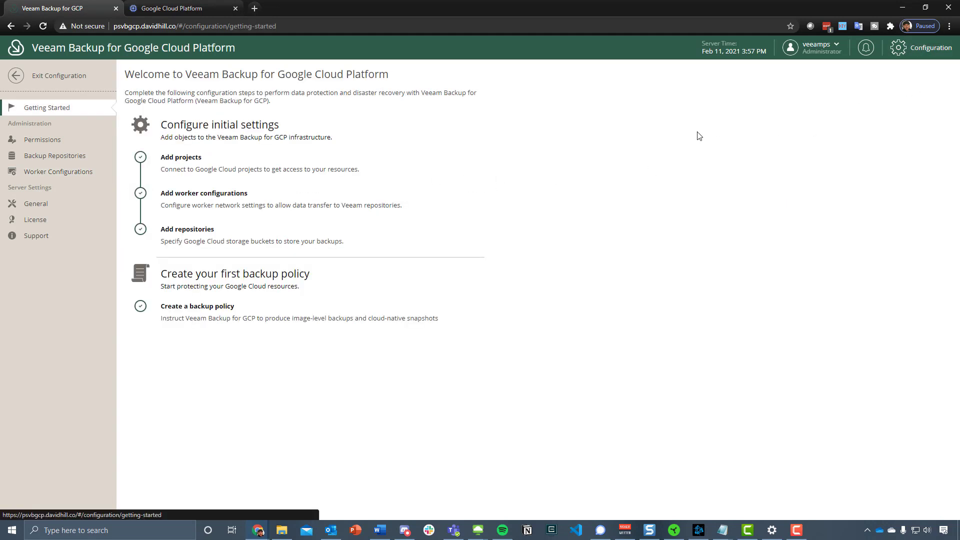
- Open the Add repositories step to view the us-west1-repo-veeampsbackup repository
{"action": "left_click", "coordinate": [245, 242]}
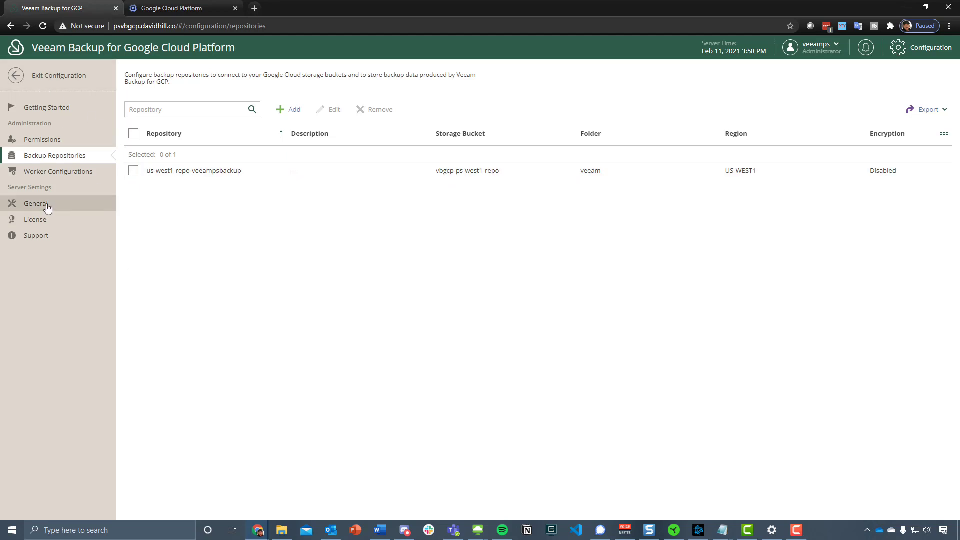
- Review the free license's instance usage, then exit configuration to the Overview dashboard
{"action": "left_click", "coordinate": [70, 223]}
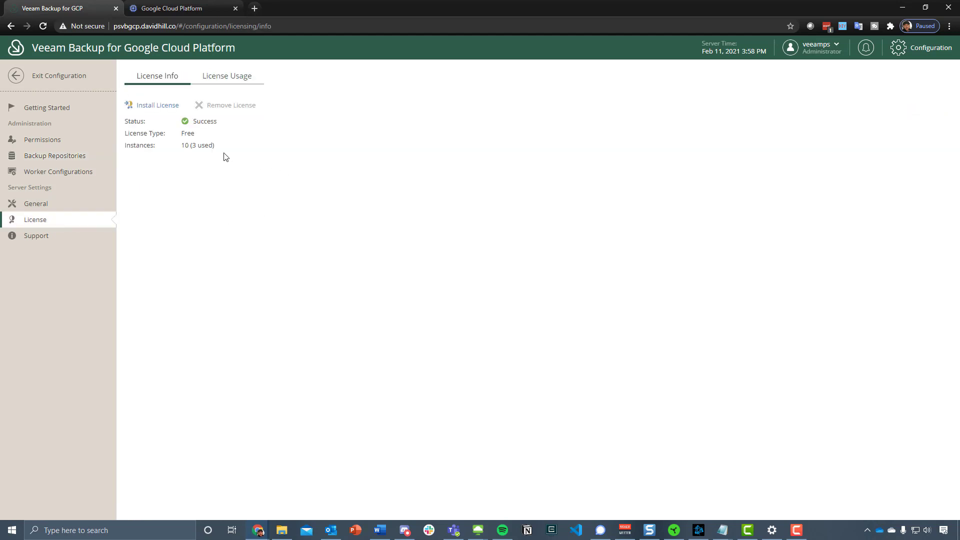
{"action": "left_click_drag", "start_coordinate": [225, 156], "coordinate": [123, 150]}
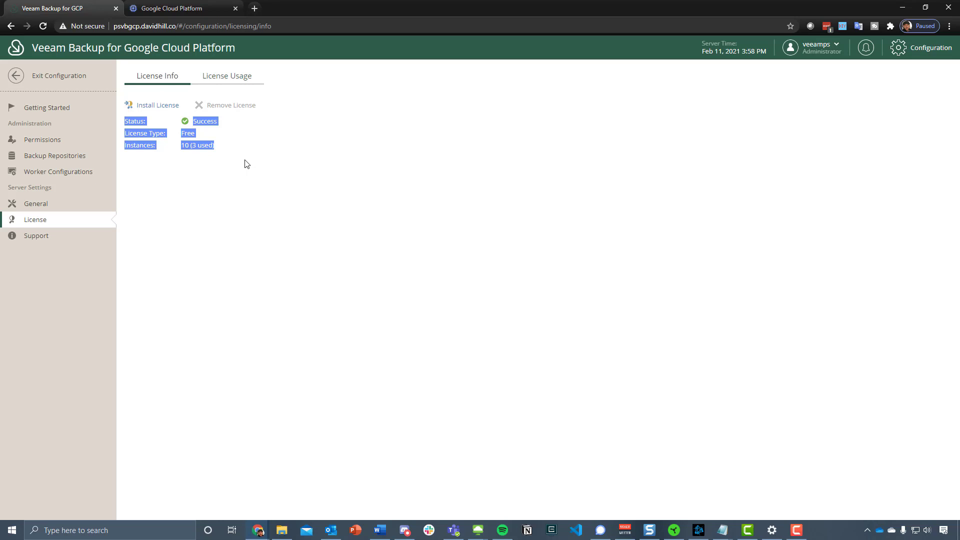
{"action": "left_click", "coordinate": [226, 157]}
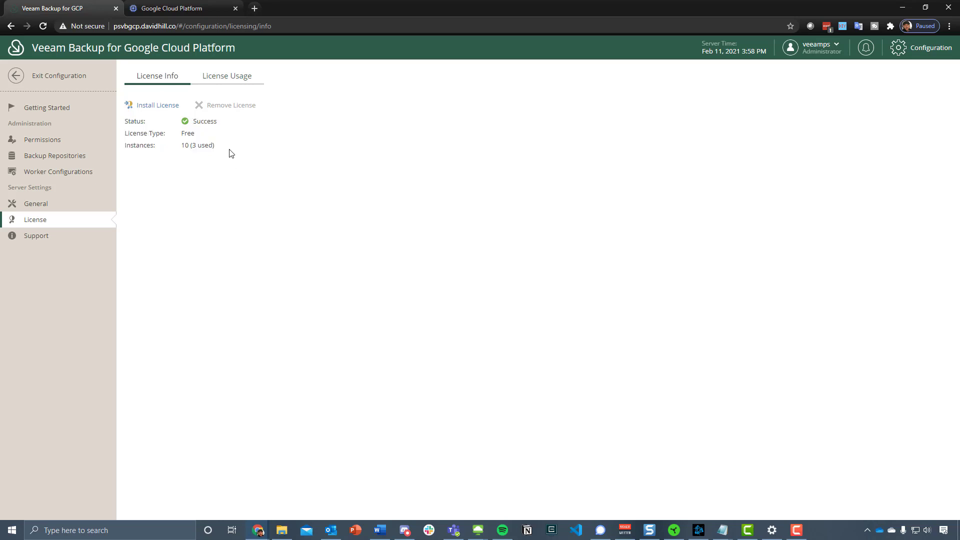
{"action": "left_click", "coordinate": [44, 77]}
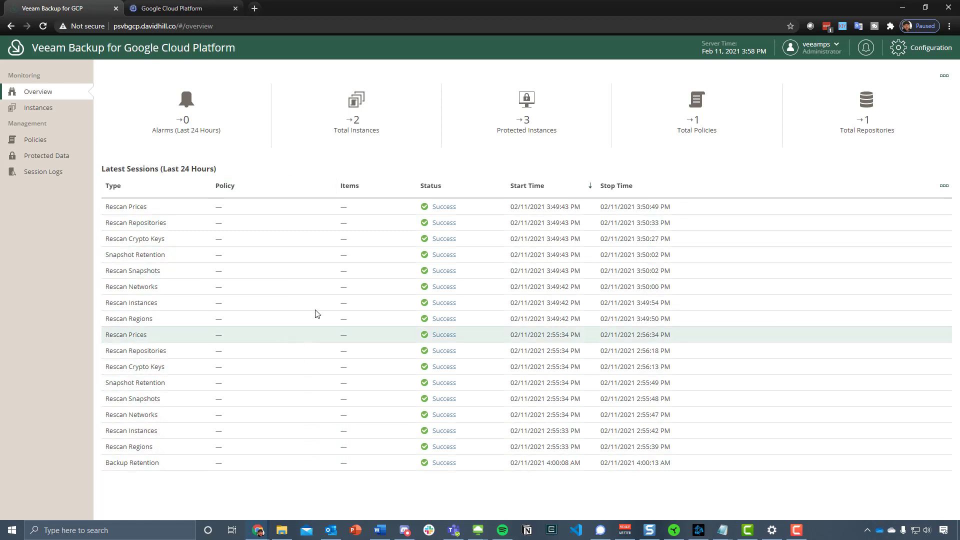
- Go from Instances to the Policies list and start adding a new backup policy
{"action": "left_click", "coordinate": [40, 107]}
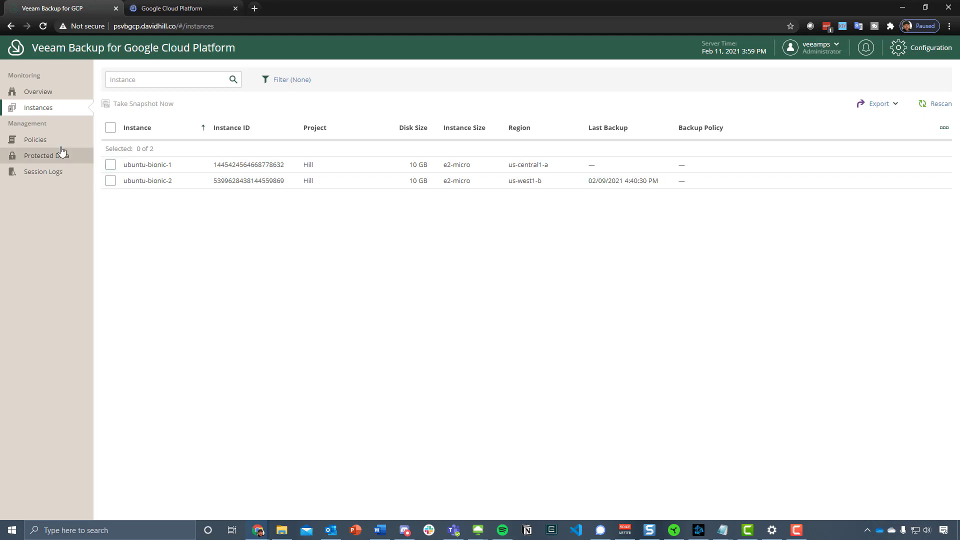
{"action": "left_click", "coordinate": [34, 139]}
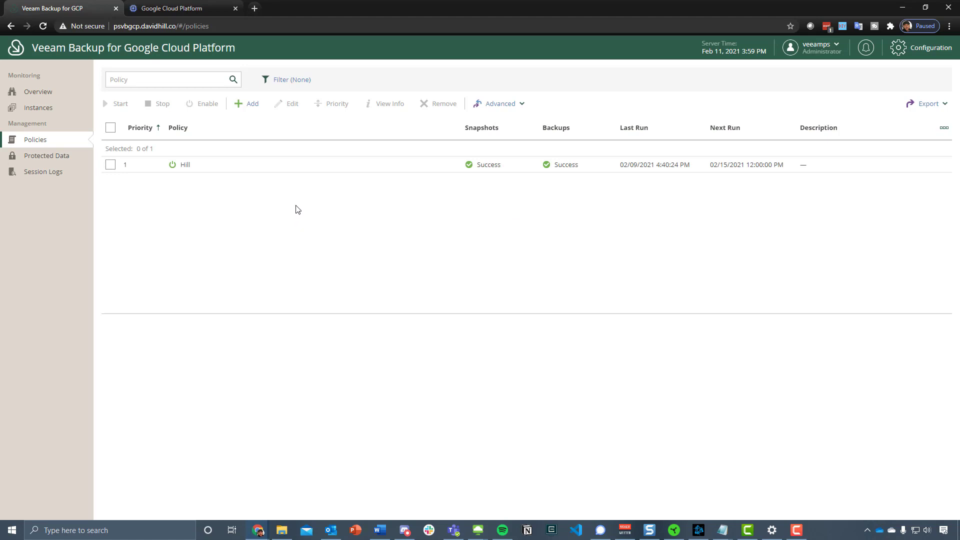
{"action": "left_click", "coordinate": [245, 106]}
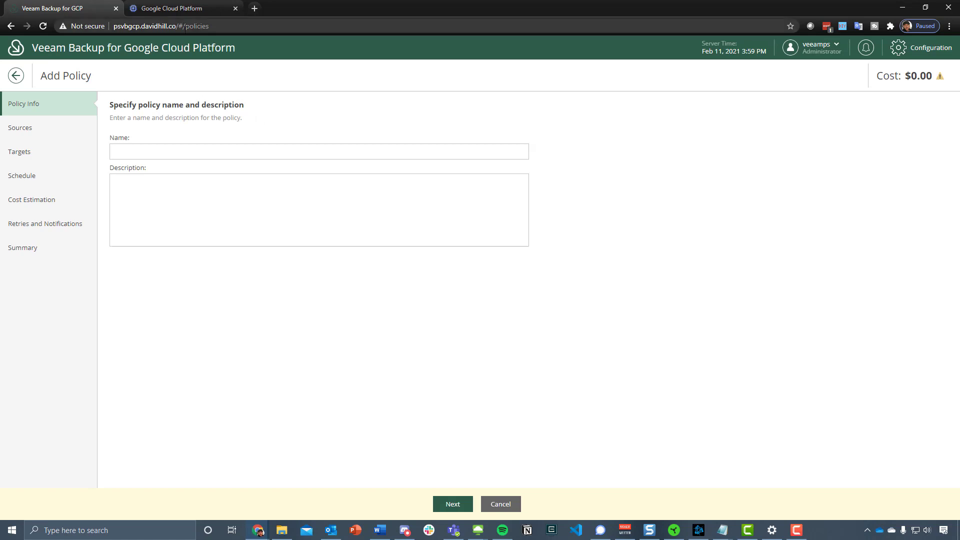
- Name the new policy 'Cade' and continue to the Sources step
{"action": "left_click", "coordinate": [177, 151]}
{"action": "type", "text": "Cade"}
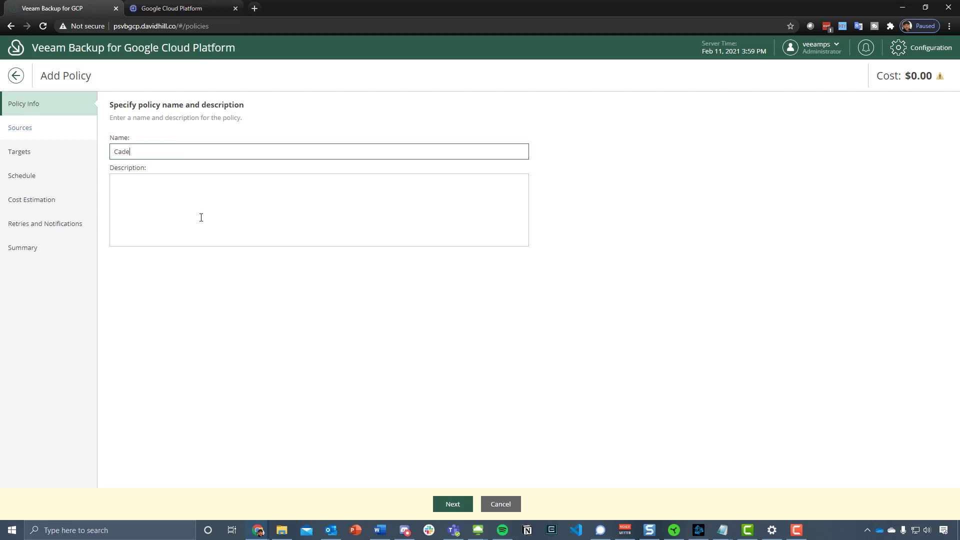
{"action": "left_click", "coordinate": [455, 500]}
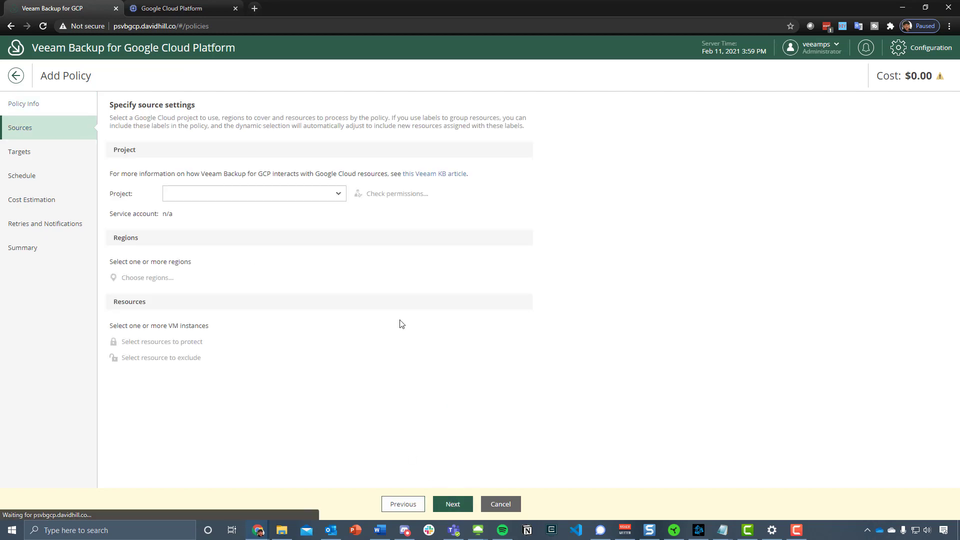
- Set project cade (cade-304215) as the source and verify its permissions
{"action": "left_click", "coordinate": [338, 194]}
{"action": "left_click", "coordinate": [296, 214]}
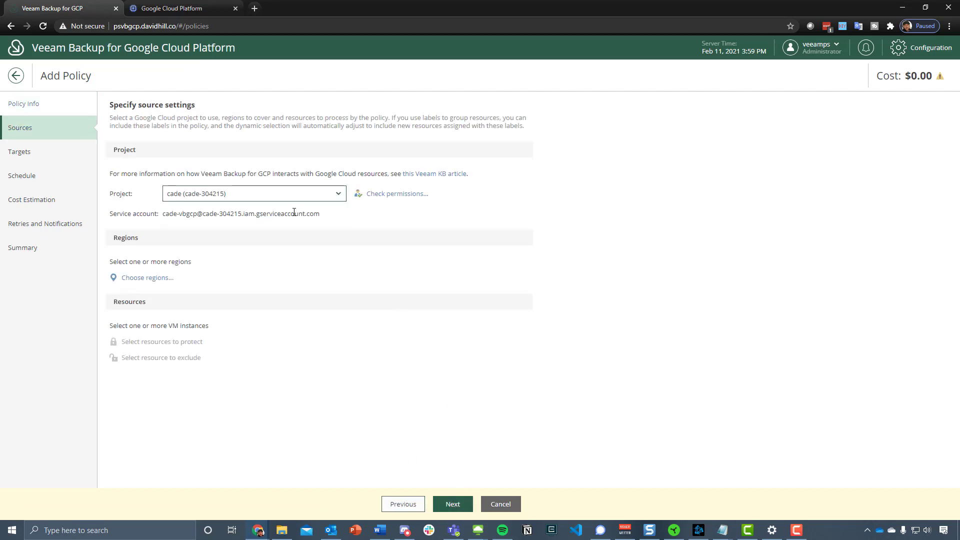
{"action": "left_click", "coordinate": [394, 194]}
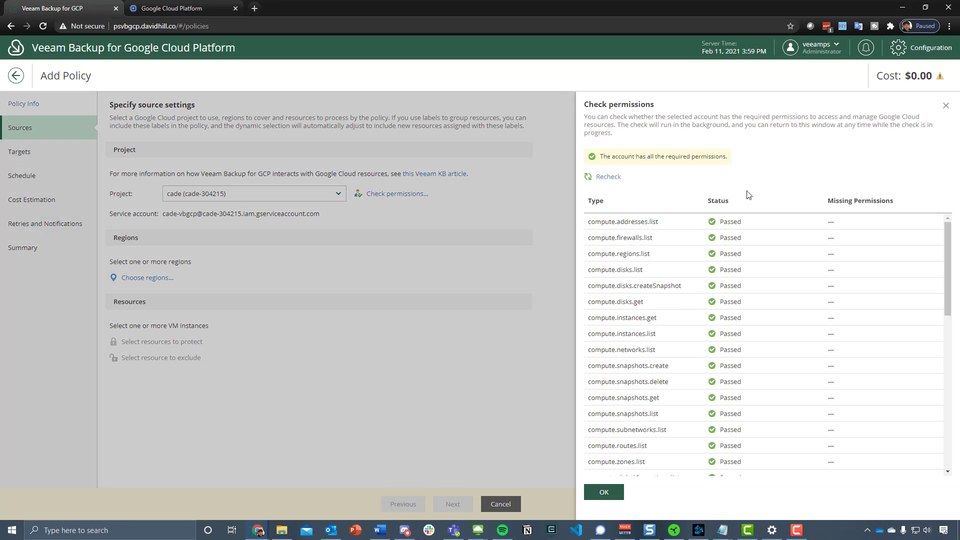
- Dismiss the permission results and add region us-east4 (Northern Virginia) to the policy
{"action": "left_click", "coordinate": [604, 491]}
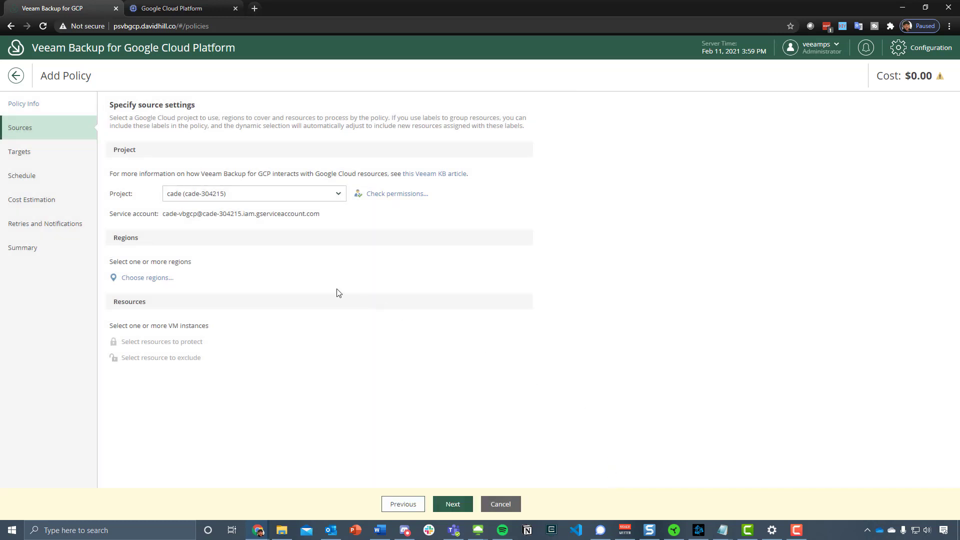
{"action": "left_click", "coordinate": [145, 277]}
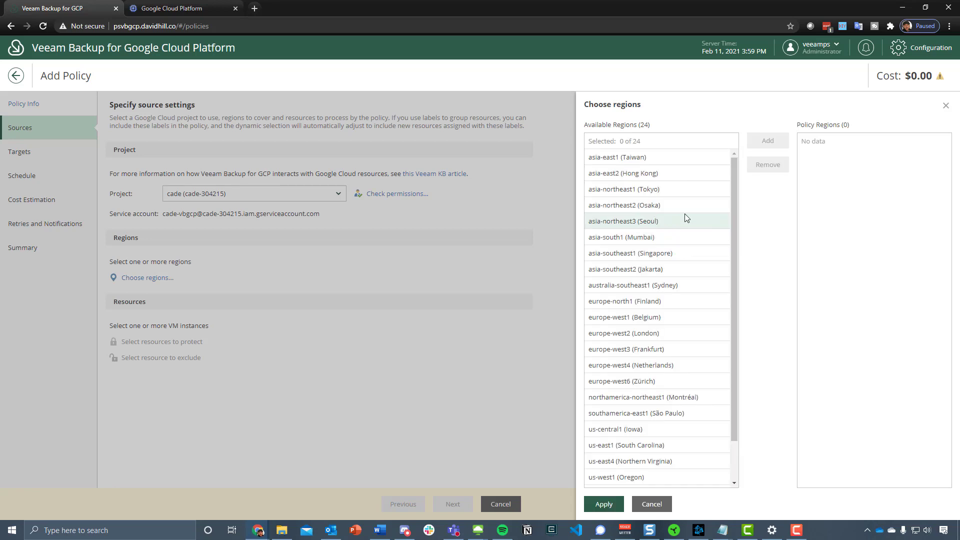
{"action": "left_click_drag", "start_coordinate": [734, 170], "coordinate": [740, 229]}
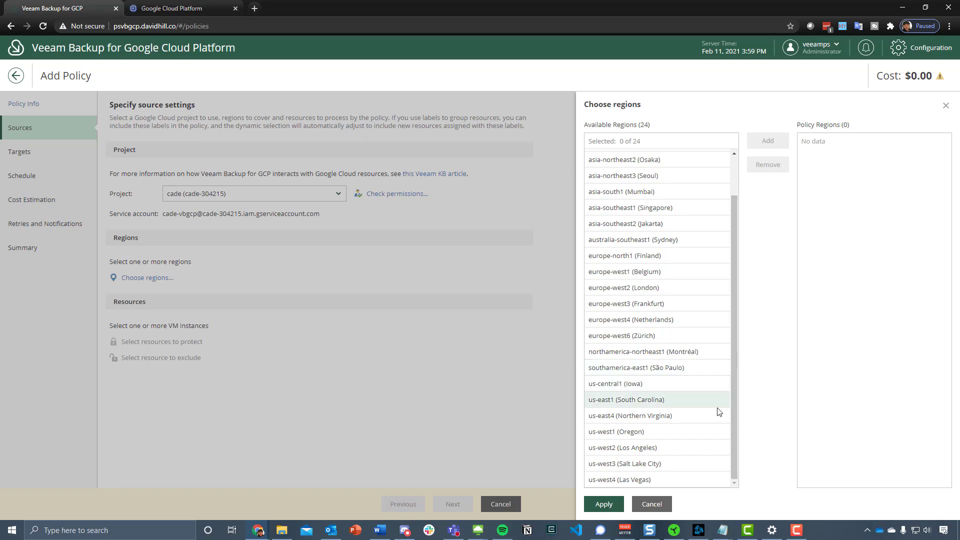
{"action": "left_click", "coordinate": [656, 417]}
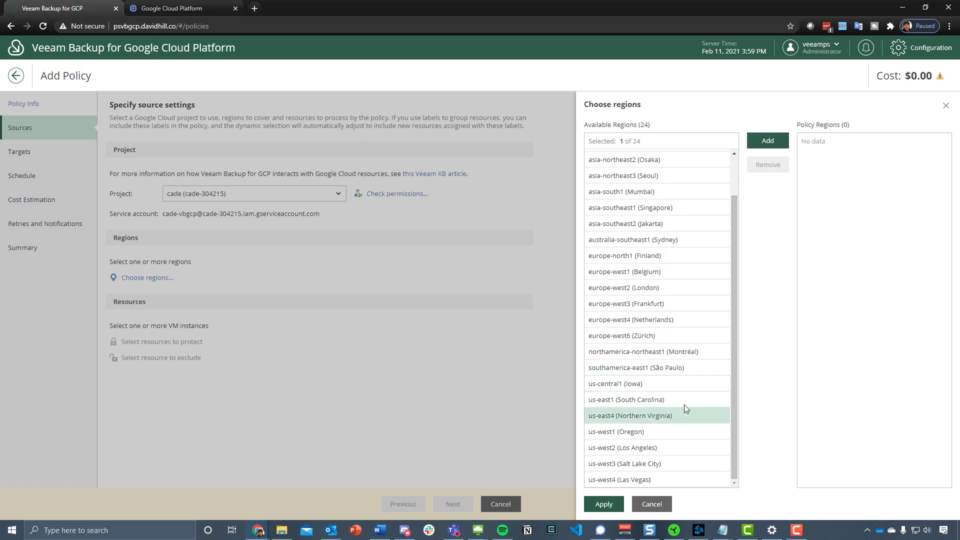
{"action": "left_click", "coordinate": [767, 142]}
{"action": "left_click", "coordinate": [603, 503]}
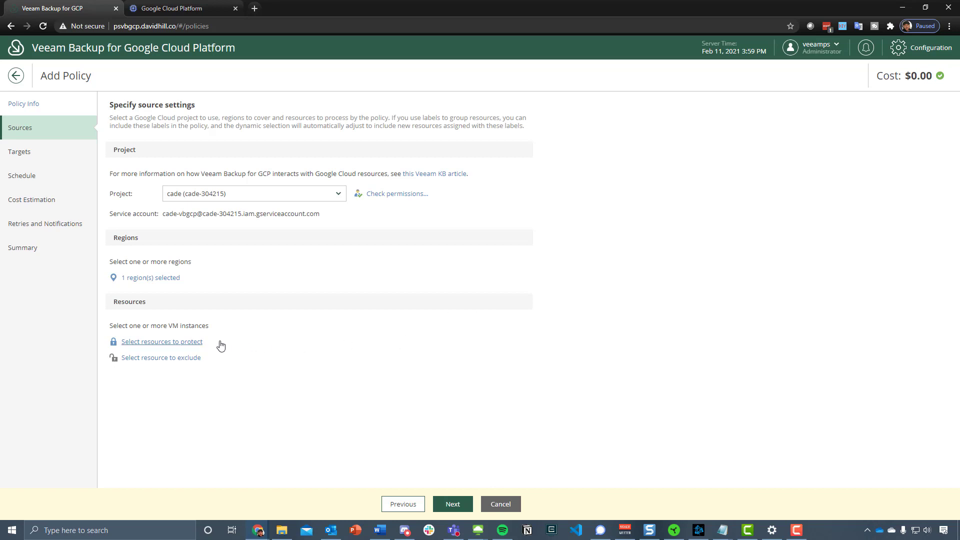
- Open resource selection and browse the Instance options, keeping specific resources selected
{"action": "left_click", "coordinate": [175, 343]}
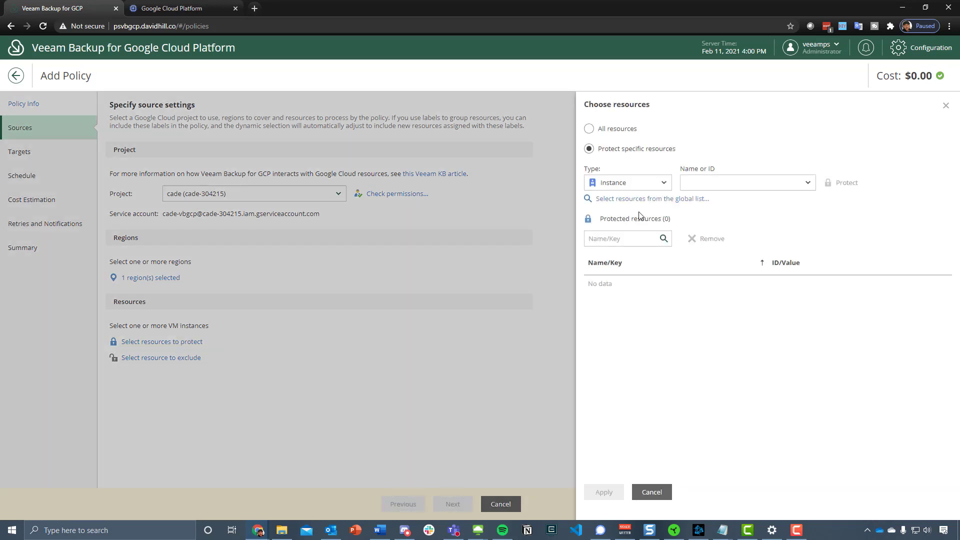
{"action": "left_click", "coordinate": [589, 129]}
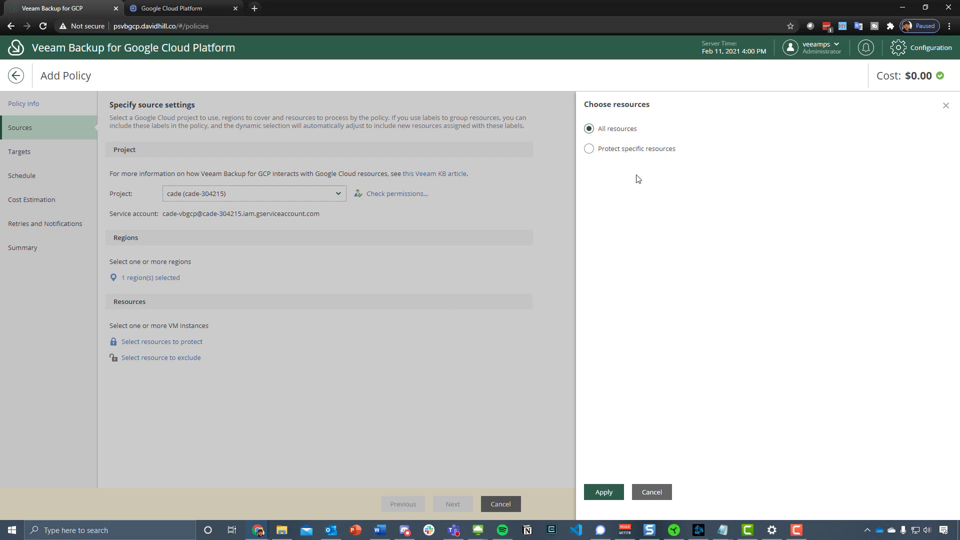
{"action": "left_click", "coordinate": [590, 149]}
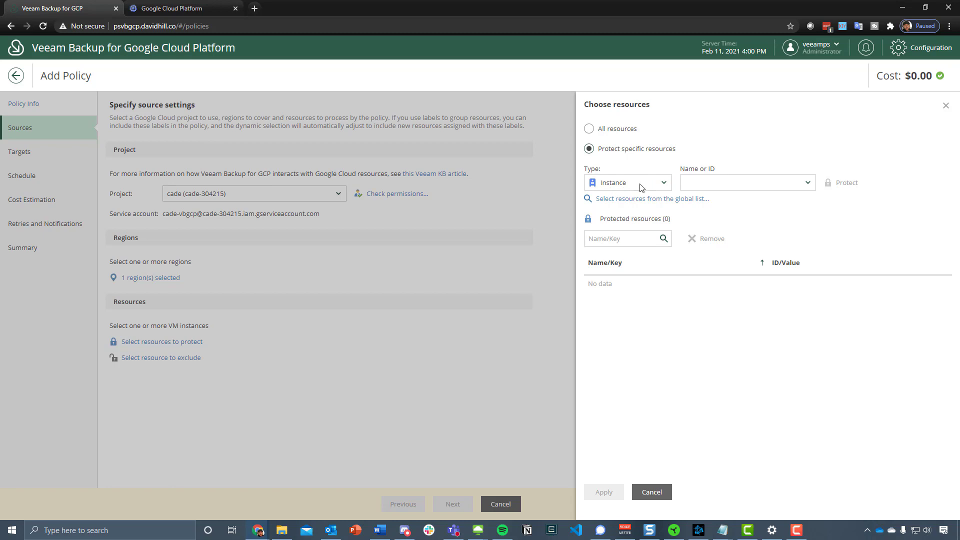
{"action": "left_click", "coordinate": [798, 186]}
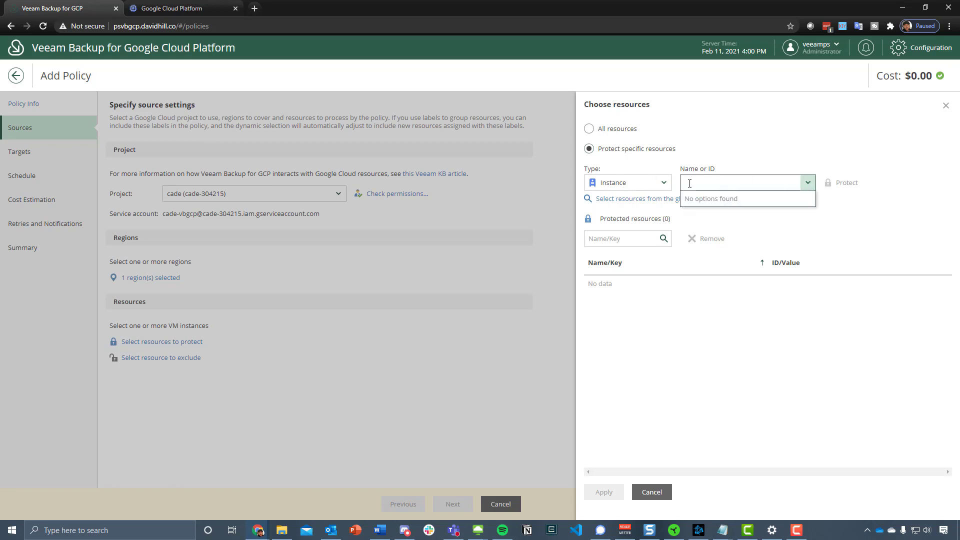
{"action": "left_click", "coordinate": [664, 182]}
{"action": "left_click", "coordinate": [663, 184]}
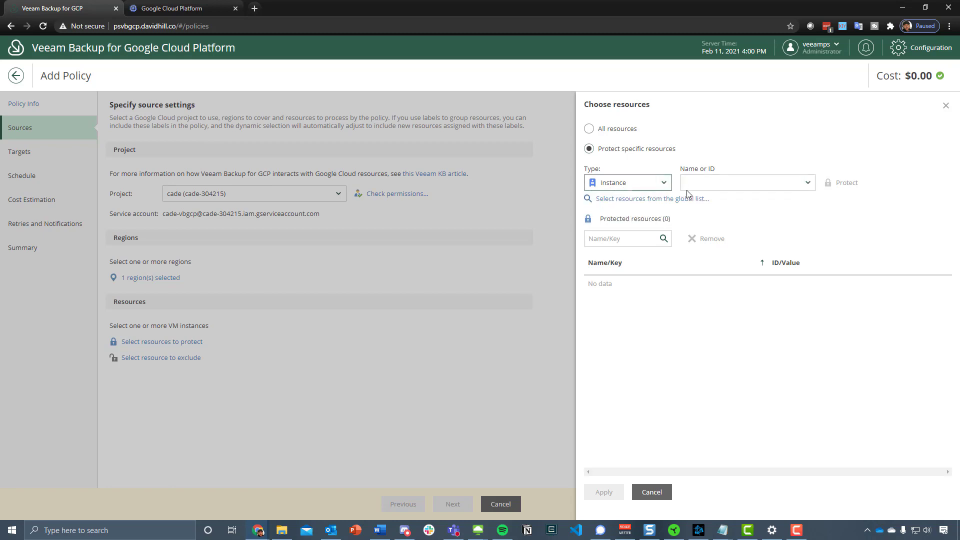
{"action": "left_click", "coordinate": [678, 199]}
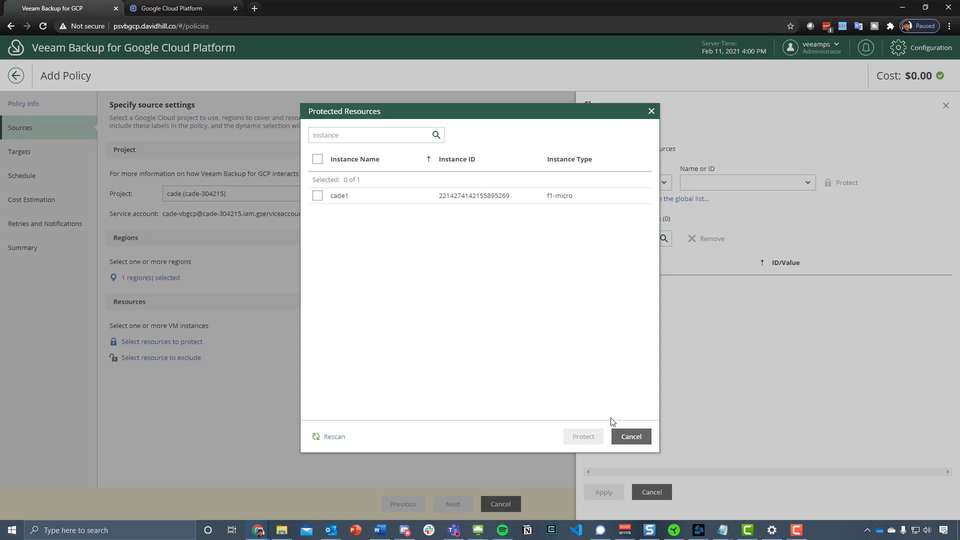
{"action": "left_click", "coordinate": [630, 437]}
- Try choosing cade1, then try selecting resources by label backup = tier1
{"action": "left_click", "coordinate": [760, 186]}
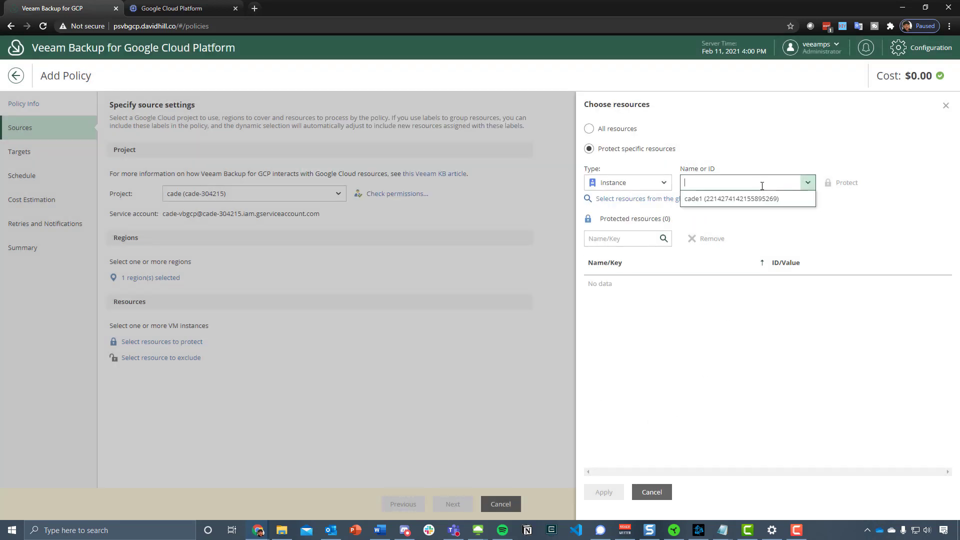
{"action": "left_click", "coordinate": [765, 198]}
{"action": "left_click", "coordinate": [791, 183]}
{"action": "left_click", "coordinate": [663, 183]}
{"action": "left_click", "coordinate": [629, 216]}
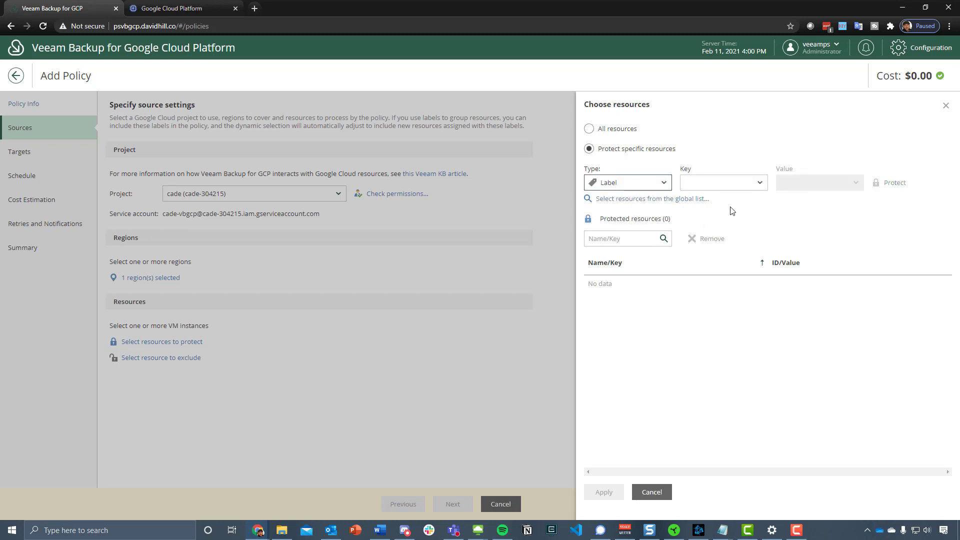
{"action": "left_click", "coordinate": [760, 182]}
{"action": "left_click", "coordinate": [700, 199]}
{"action": "left_click", "coordinate": [822, 186]}
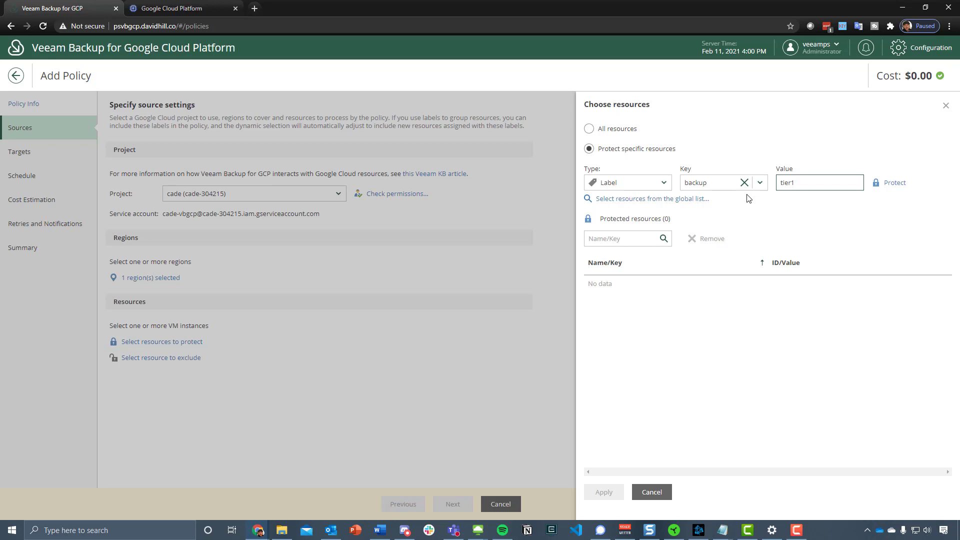
- Select instance cade1 and apply it as the protected resource
{"action": "left_click", "coordinate": [661, 185]}
{"action": "left_click", "coordinate": [650, 198]}
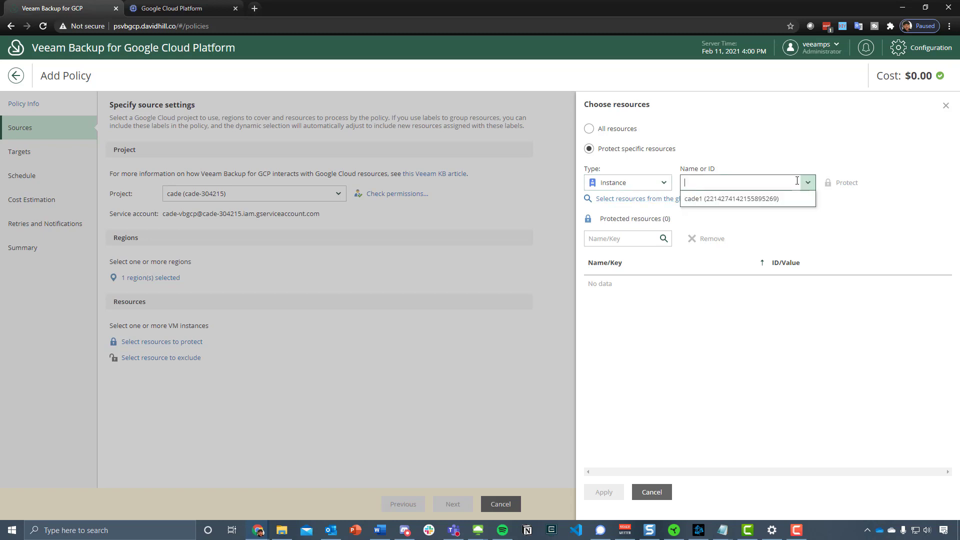
{"action": "left_click", "coordinate": [772, 199]}
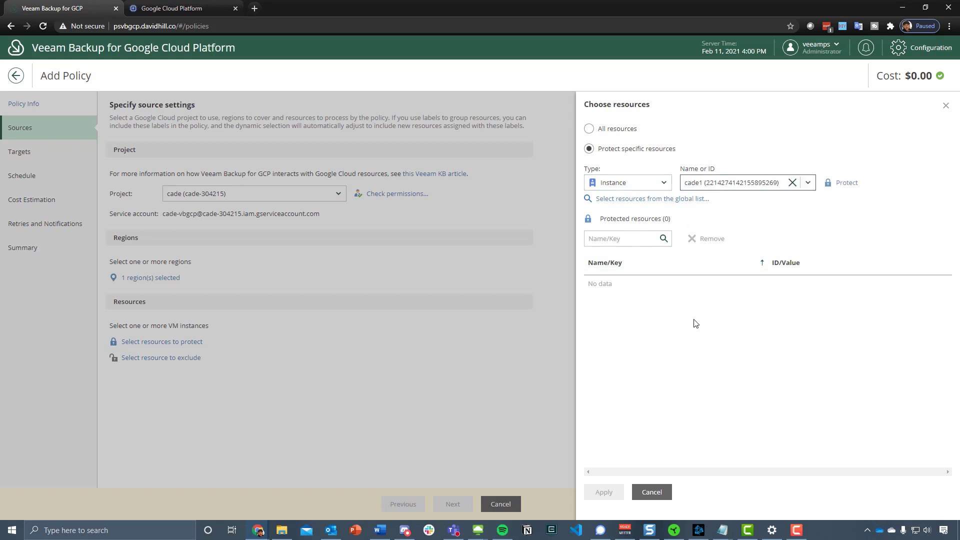
{"action": "left_click", "coordinate": [845, 184]}
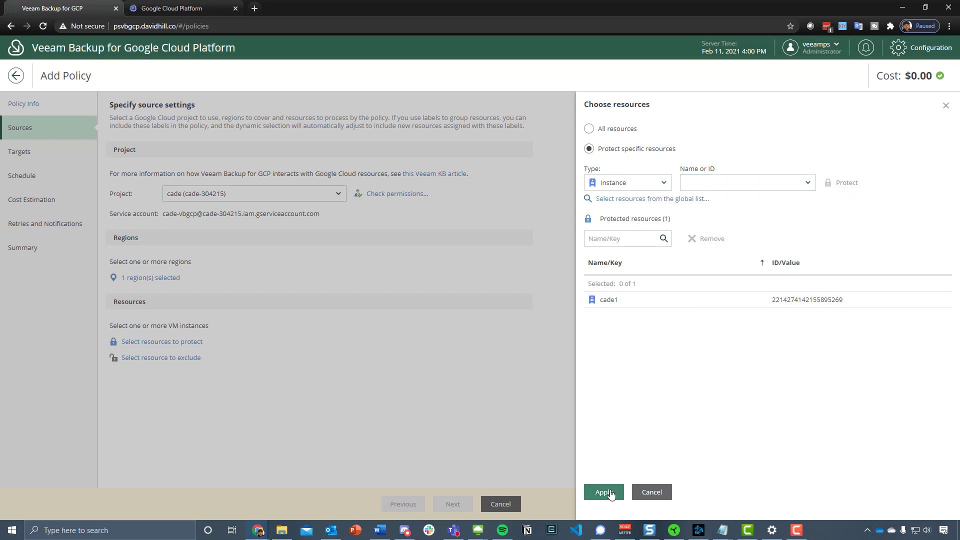
{"action": "left_click", "coordinate": [605, 493]}
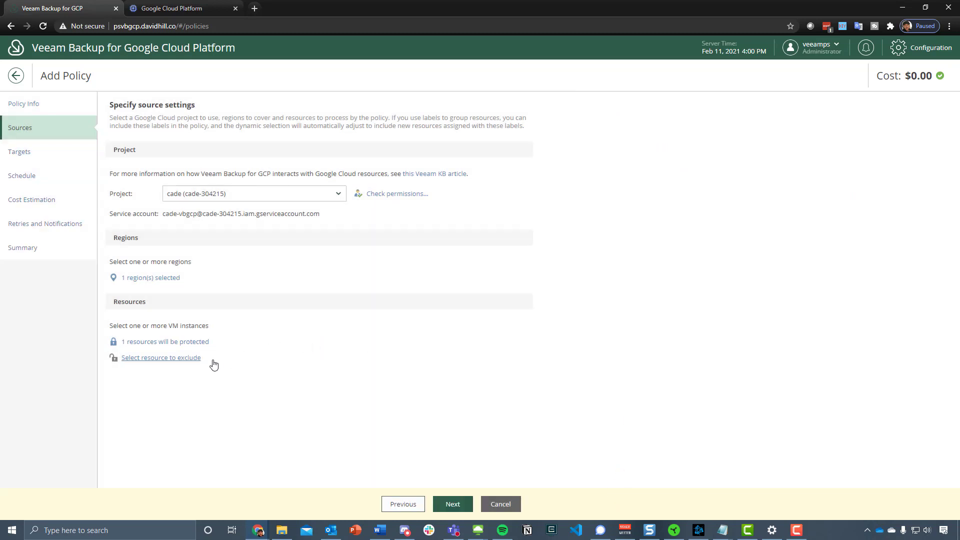
- Review the exclusion options and cancel, leaving no resources excluded
{"action": "left_click", "coordinate": [190, 359]}
{"action": "left_click", "coordinate": [711, 140]}
{"action": "left_click", "coordinate": [711, 140]}
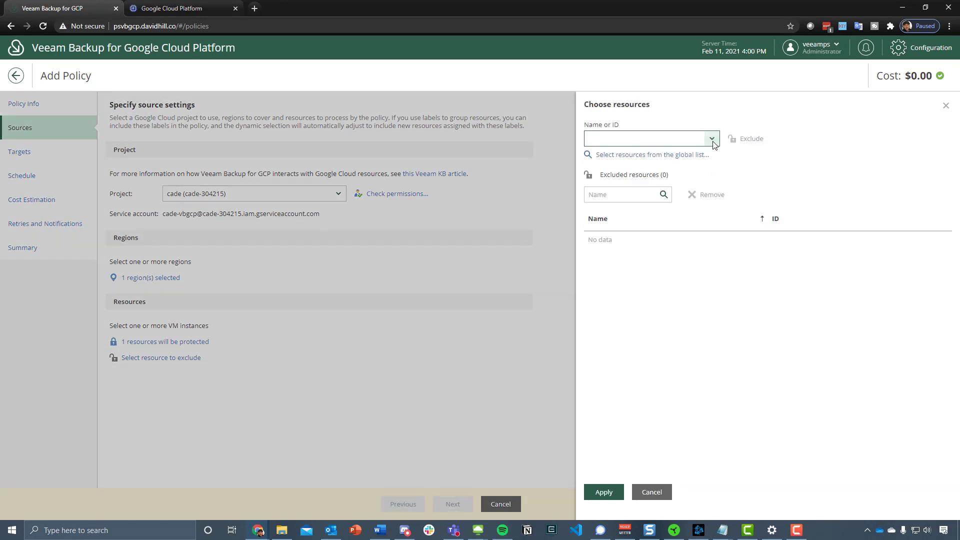
{"action": "left_click", "coordinate": [651, 492]}
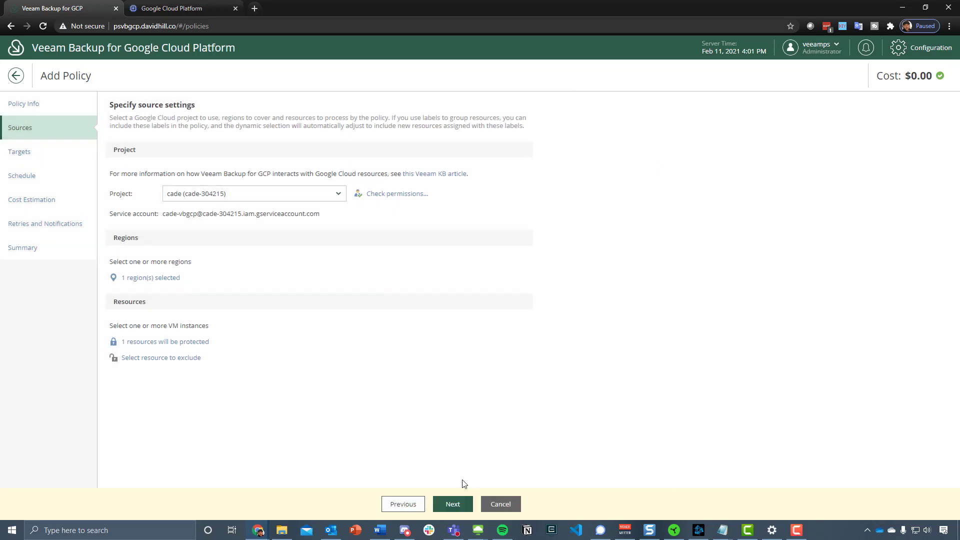
- On the target settings step, leave the snapshot labels unchanged
{"action": "left_click", "coordinate": [468, 504]}
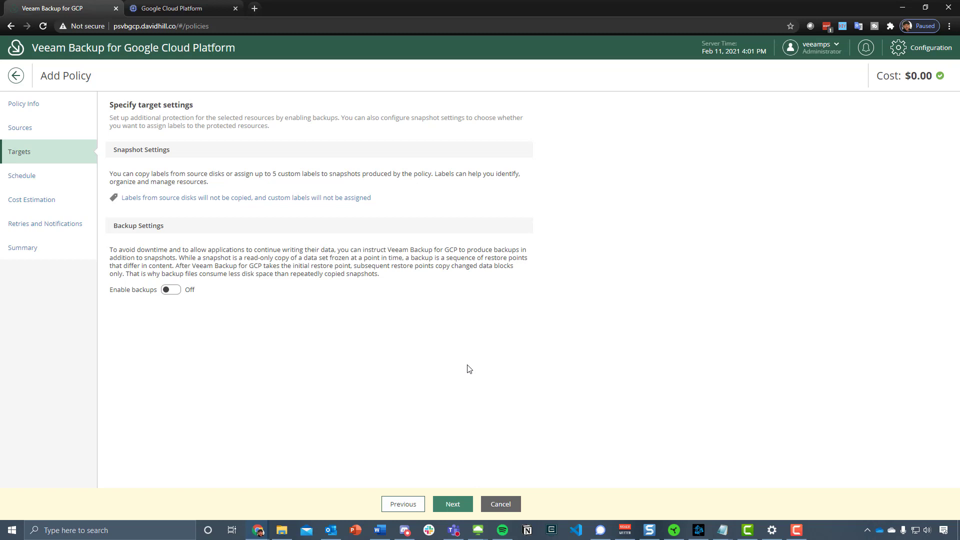
{"action": "left_click", "coordinate": [278, 197]}
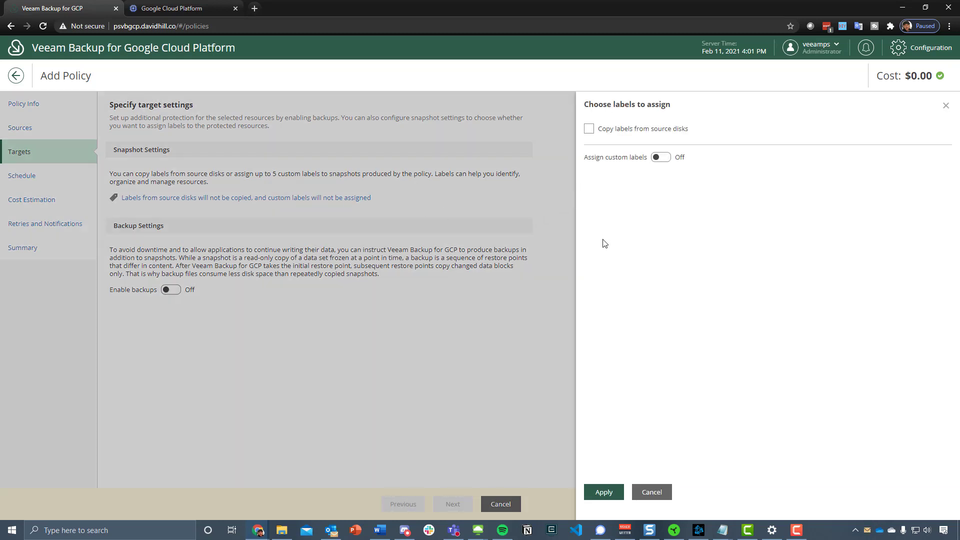
{"action": "left_click", "coordinate": [655, 492]}
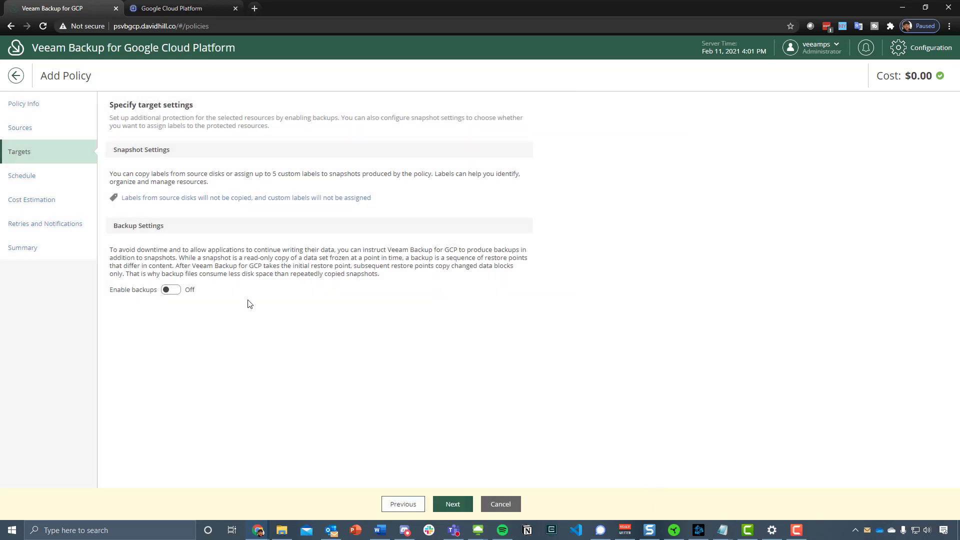
- Enable backups stored in the us-west1-repo-veeampsbackup repository
{"action": "left_click", "coordinate": [170, 290]}
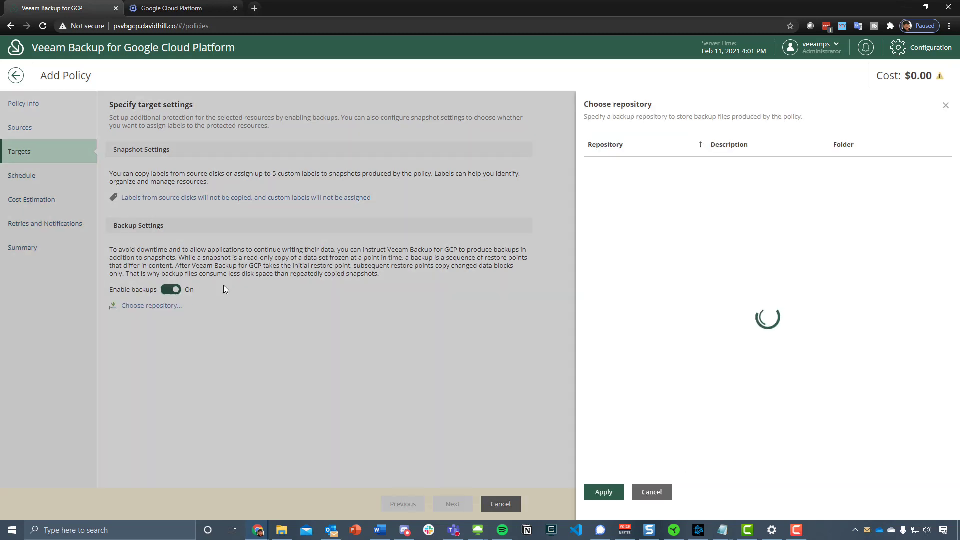
{"action": "left_click", "coordinate": [620, 167]}
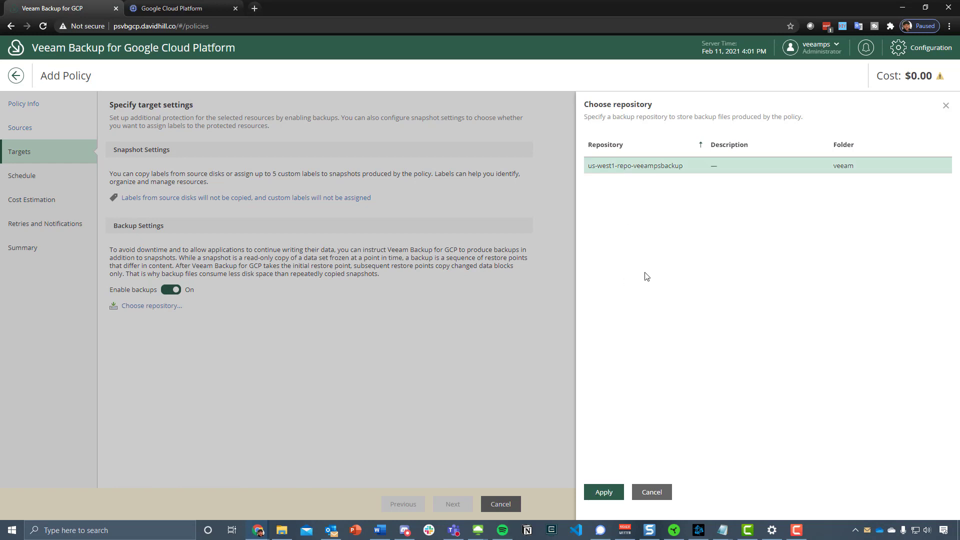
{"action": "left_click", "coordinate": [605, 492]}
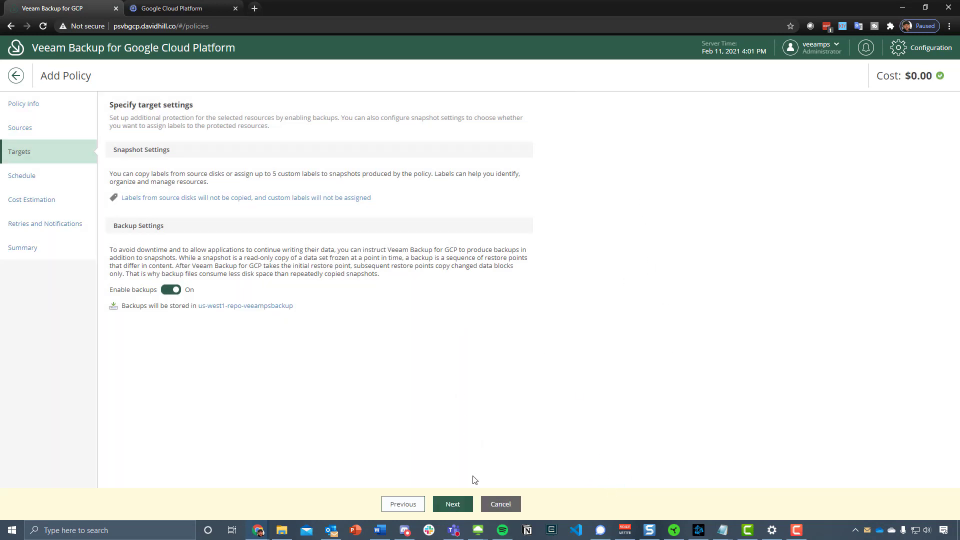
{"action": "left_click", "coordinate": [453, 504]}
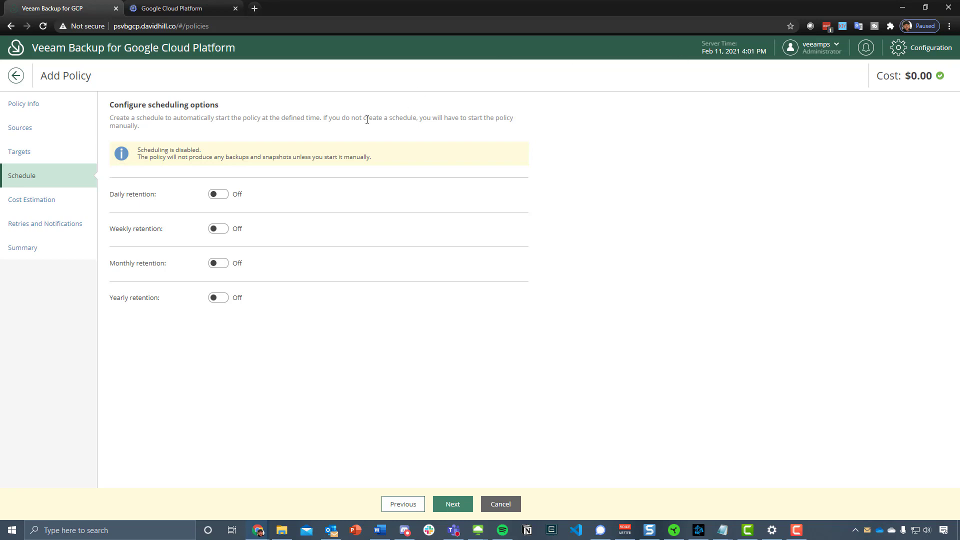
- Turn on daily retention with a snapshot every hour, 24 per day, keeping the 7 most recent
{"action": "left_click", "coordinate": [216, 194]}
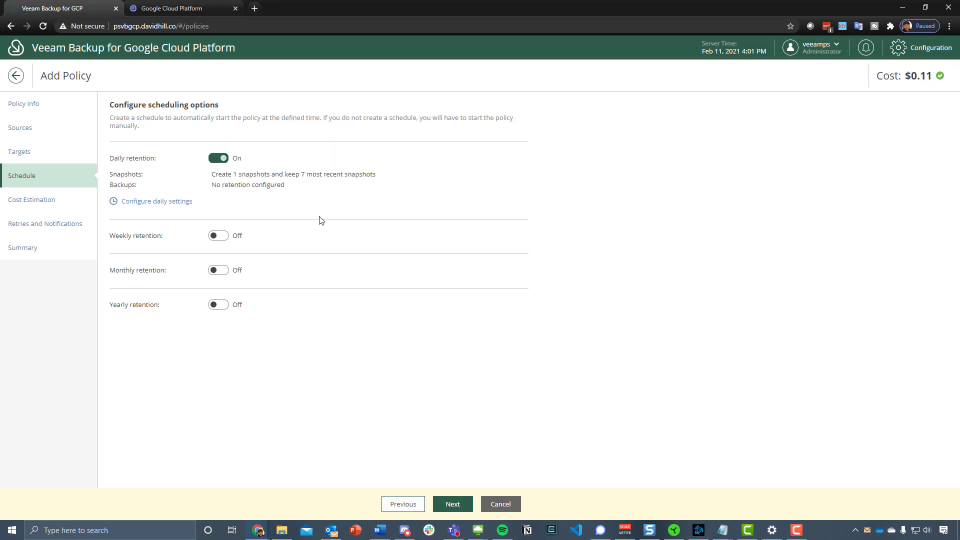
{"action": "left_click", "coordinate": [156, 201]}
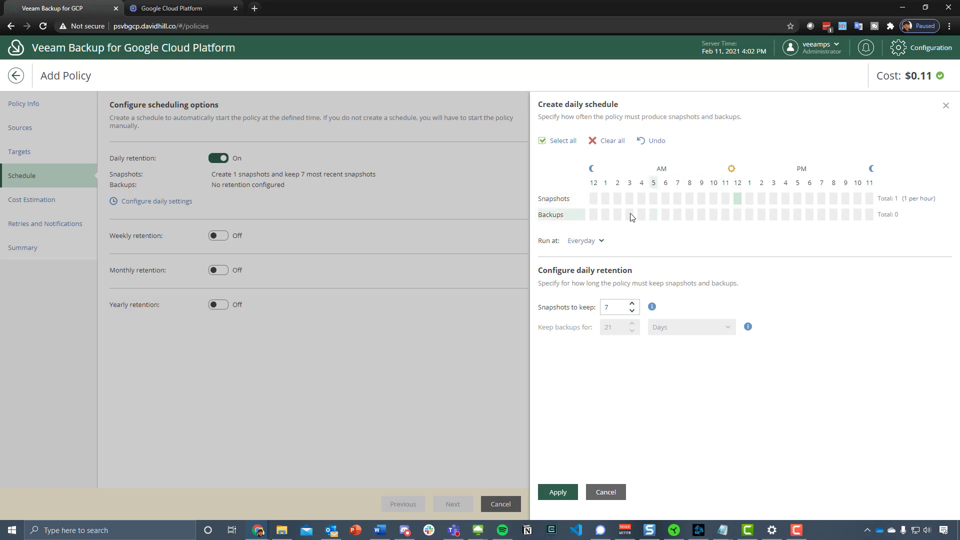
{"action": "left_click_drag", "start_coordinate": [595, 205], "coordinate": [869, 199]}
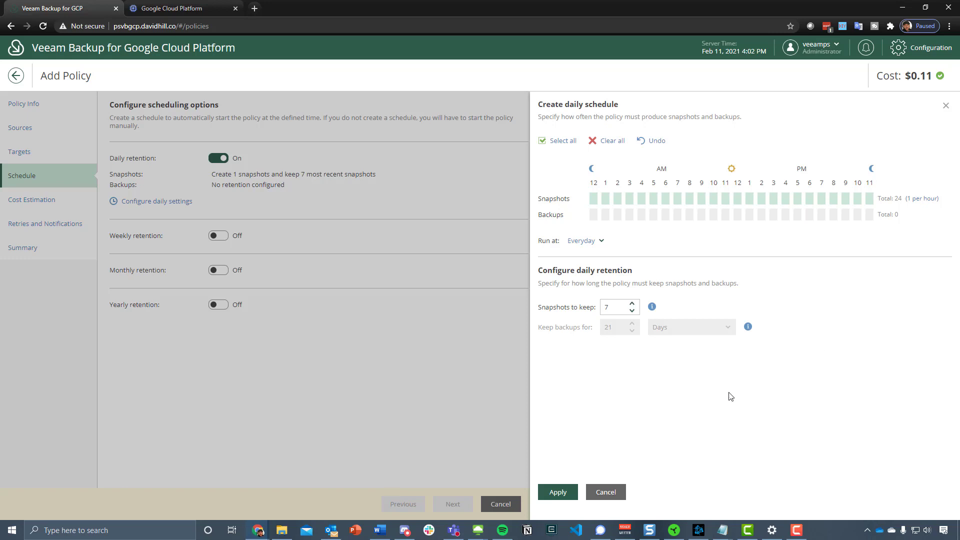
{"action": "left_click", "coordinate": [557, 491]}
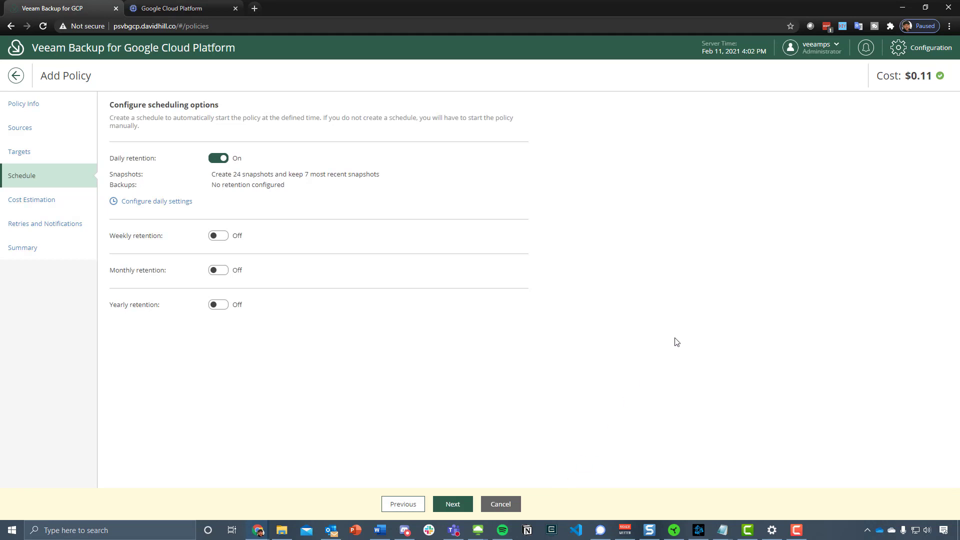
- Add daily backups at 12 AM, 4 AM, 8 AM, 12 PM, 4 PM and 8 PM, kept for 7 days
{"action": "left_click", "coordinate": [169, 205]}
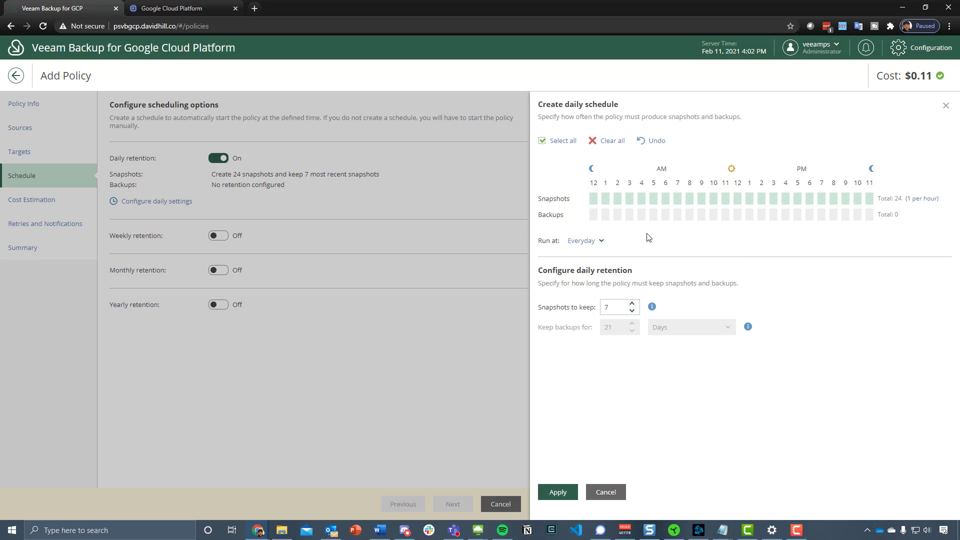
{"action": "left_click", "coordinate": [595, 216]}
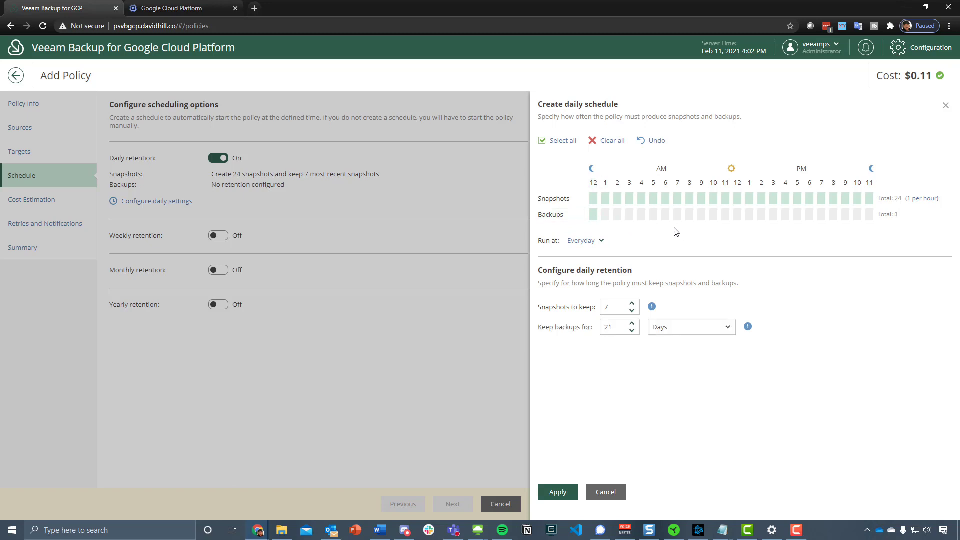
{"action": "left_click", "coordinate": [641, 215]}
{"action": "left_click", "coordinate": [690, 215]}
{"action": "left_click", "coordinate": [737, 216]}
{"action": "left_click", "coordinate": [785, 214]}
{"action": "left_click", "coordinate": [833, 215]}
{"action": "left_click", "coordinate": [631, 331]}
{"action": "left_click", "coordinate": [632, 331]}
{"action": "left_click", "coordinate": [632, 331]}
{"action": "left_click", "coordinate": [631, 331]}
{"action": "left_click", "coordinate": [631, 331]}
{"action": "left_click", "coordinate": [632, 331]}
{"action": "left_click", "coordinate": [632, 331]}
{"action": "left_click", "coordinate": [632, 331]}
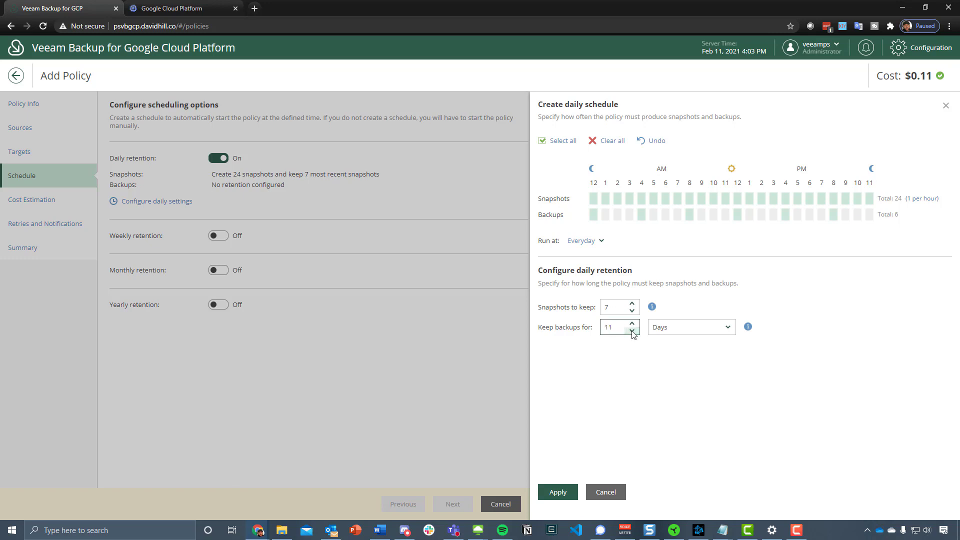
{"action": "left_click", "coordinate": [632, 331]}
{"action": "left_click", "coordinate": [632, 331]}
{"action": "left_click", "coordinate": [632, 331]}
{"action": "left_click", "coordinate": [632, 331]}
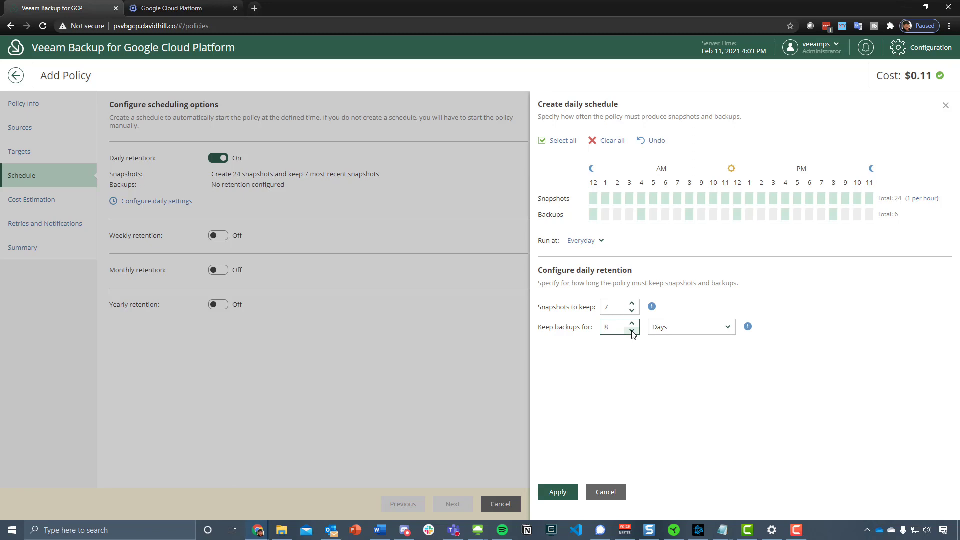
{"action": "left_click", "coordinate": [557, 492]}
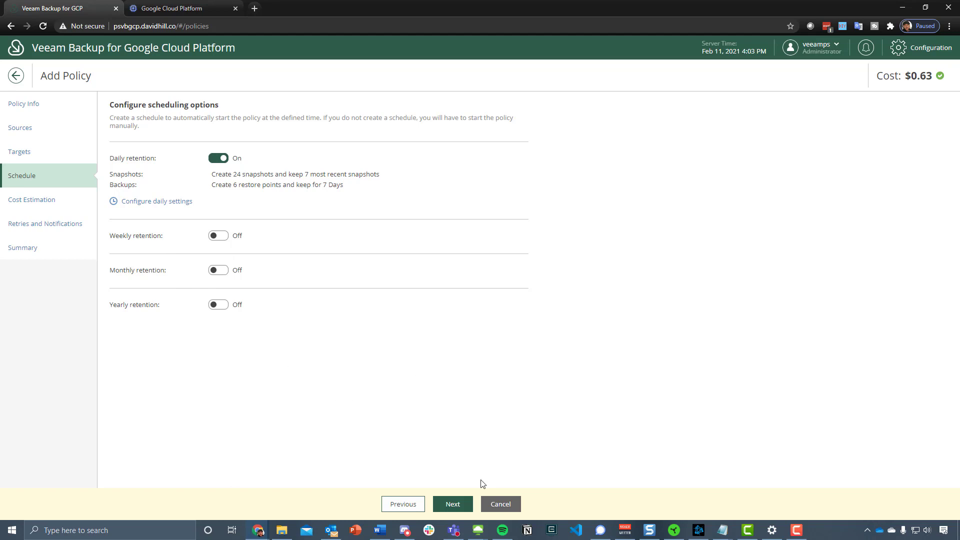
- Check the $0.63 monthly cost estimate for cade1 without exporting it
{"action": "left_click", "coordinate": [455, 505]}
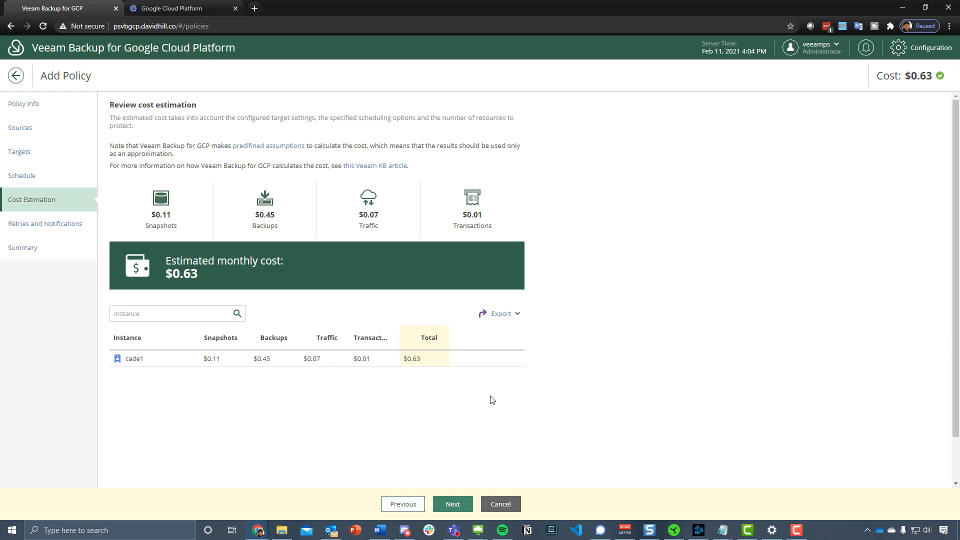
{"action": "left_click", "coordinate": [519, 314]}
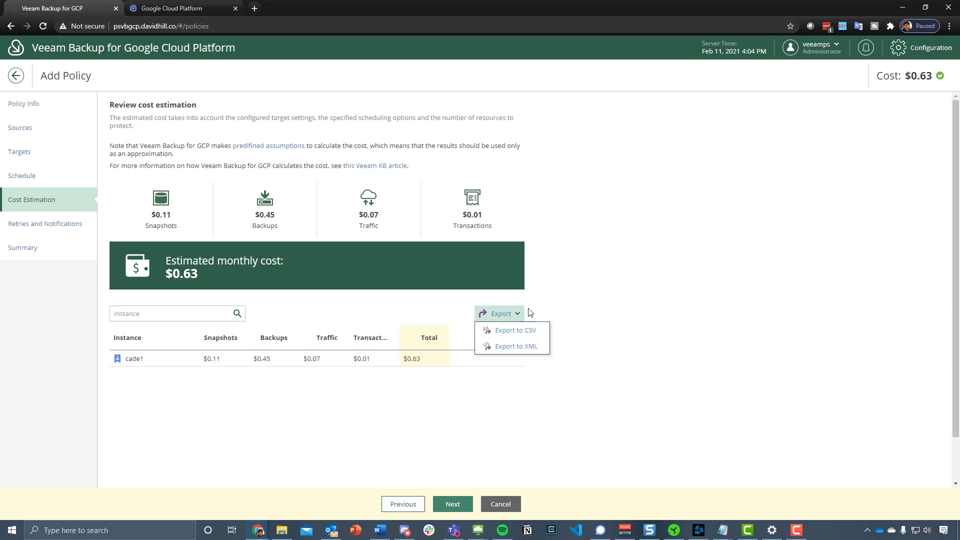
{"action": "left_click", "coordinate": [590, 327]}
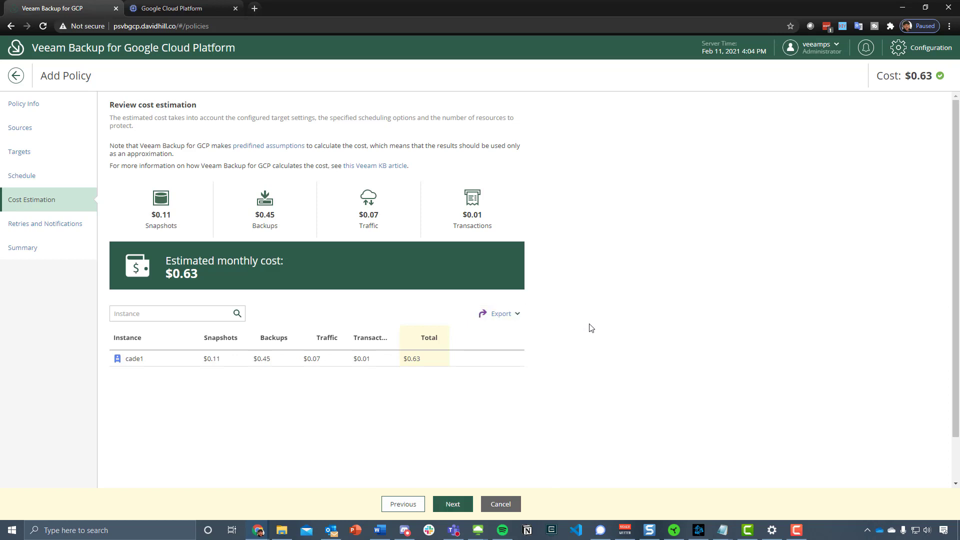
{"action": "left_click", "coordinate": [468, 503]}
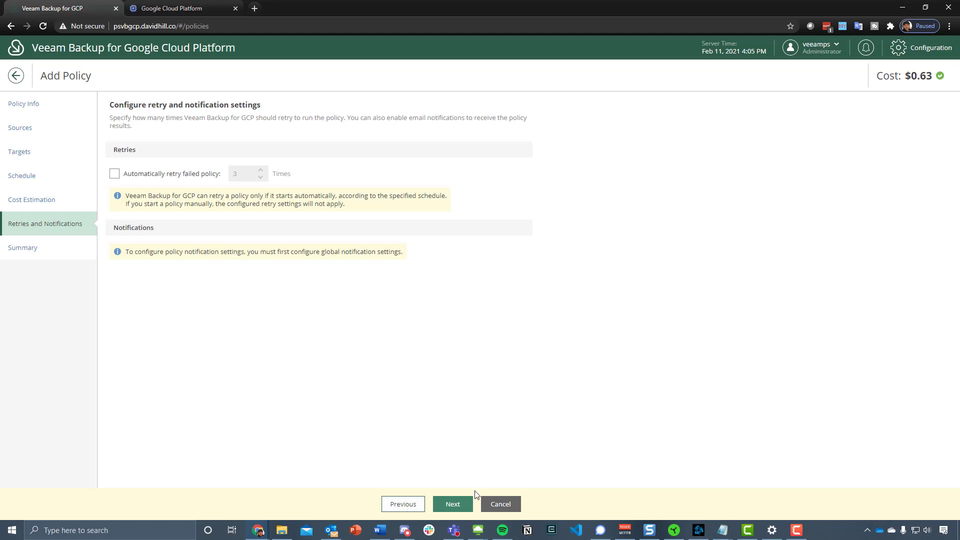
- Look over the Cade policy summary settings and finish the wizard
{"action": "left_click", "coordinate": [464, 505]}
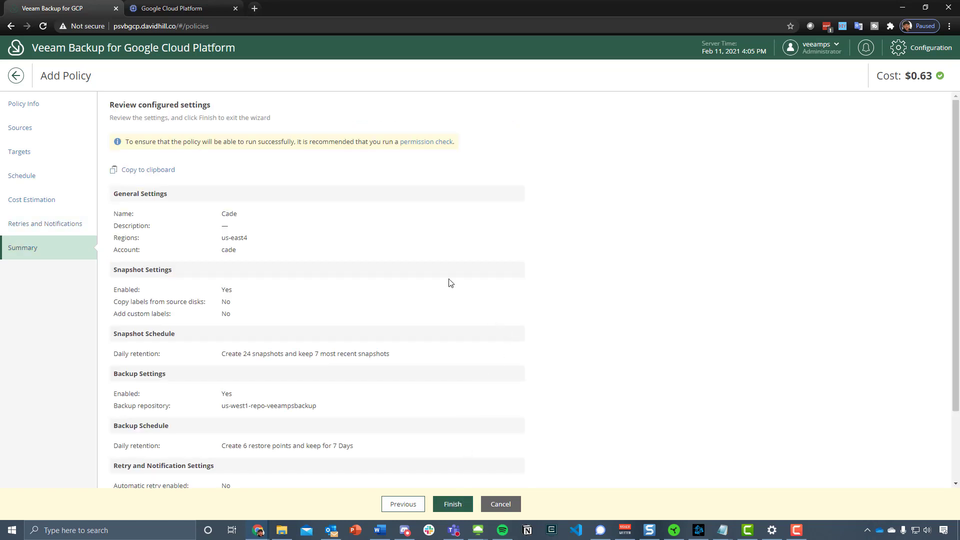
{"action": "scroll", "coordinate": [450, 280], "scroll_direction": "down", "scroll_amount": 2}
{"action": "scroll", "coordinate": [485, 275], "scroll_direction": "up", "scroll_amount": 2}
{"action": "scroll", "coordinate": [306, 210], "scroll_direction": "down", "scroll_amount": 2}
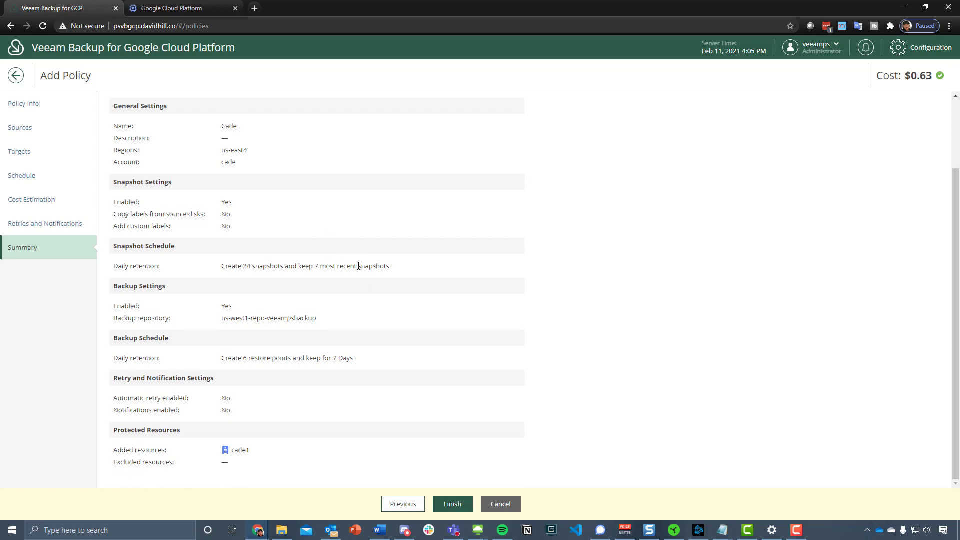
{"action": "left_click", "coordinate": [452, 504]}
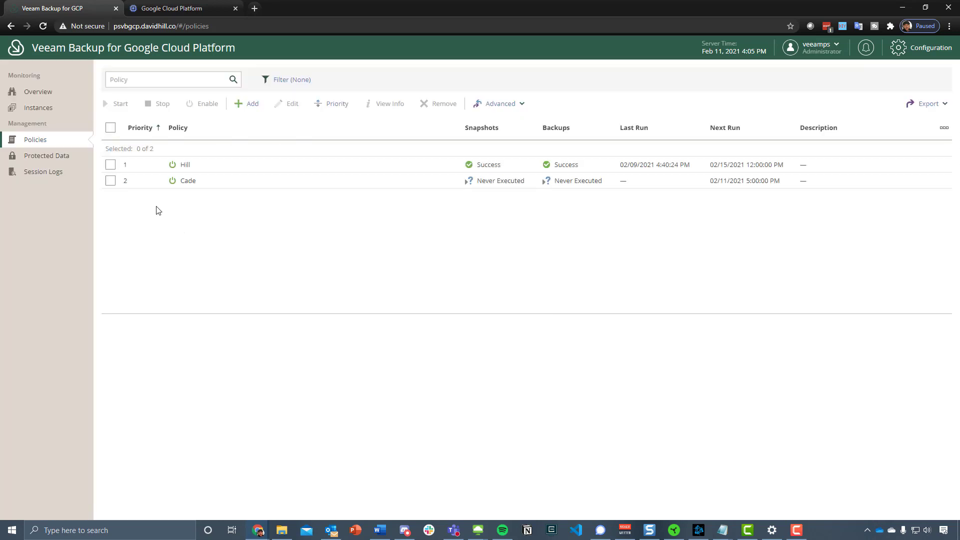
- Select the Cade row to show its details and glance at recent notifications
{"action": "left_click", "coordinate": [111, 181]}
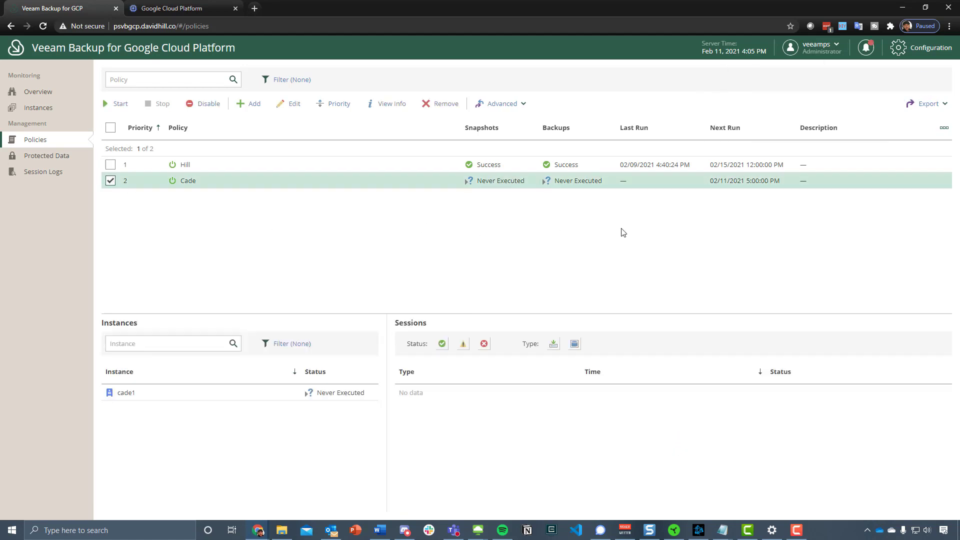
{"action": "left_click", "coordinate": [864, 54]}
{"action": "left_click", "coordinate": [865, 54]}
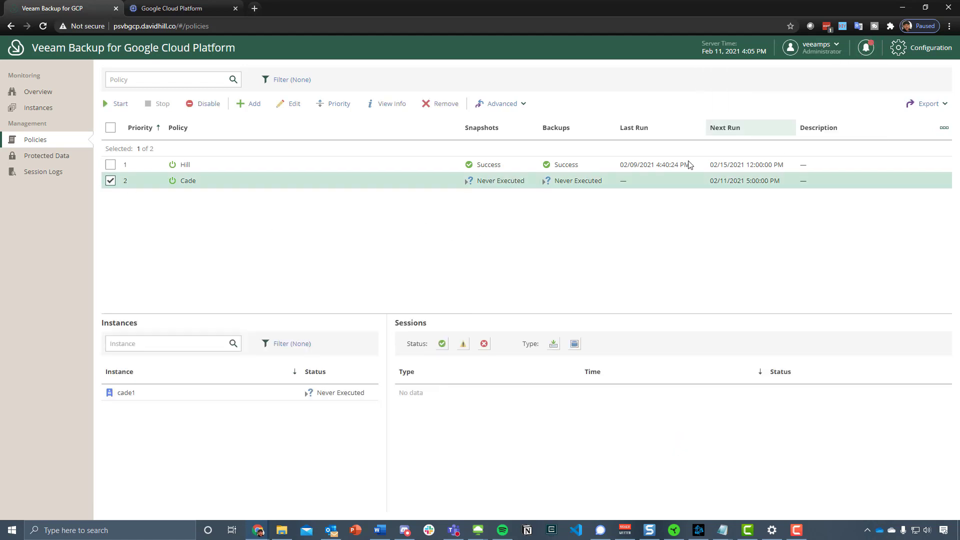